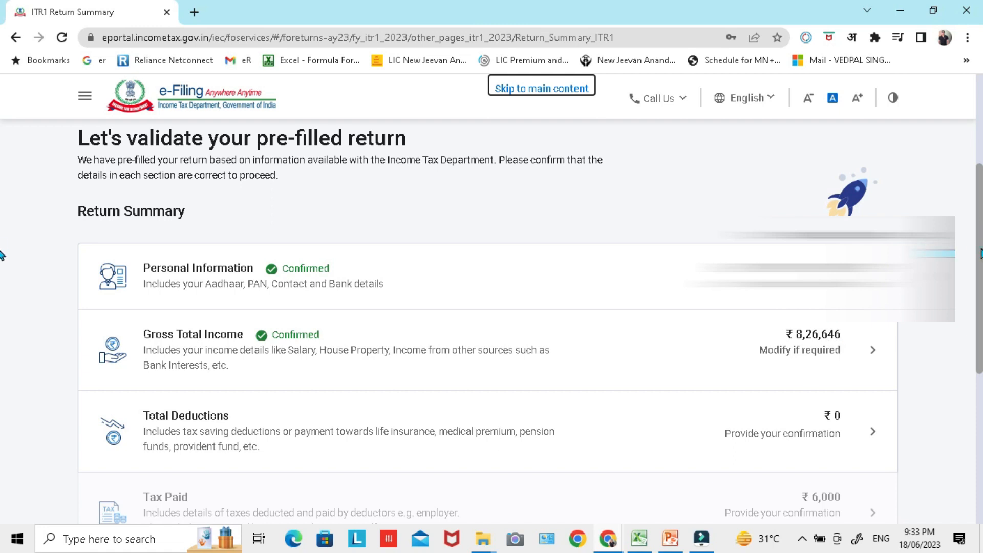
- Open the Total Deductions section and answer Yes to the Section 80D medical insurance premium question
{"action": "scroll", "coordinate": [2, 263], "scroll_direction": "down", "scroll_amount": 1}
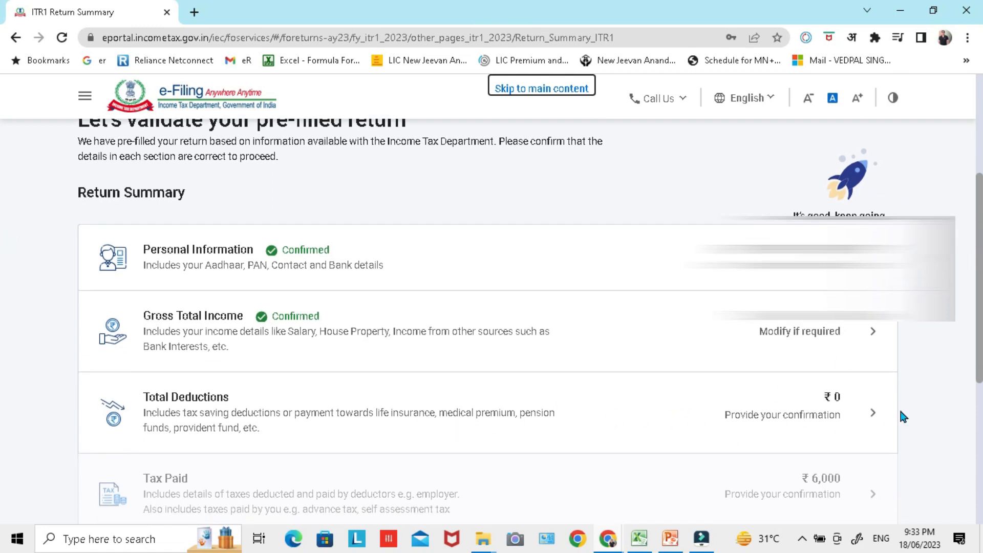
{"action": "left_click", "coordinate": [870, 417]}
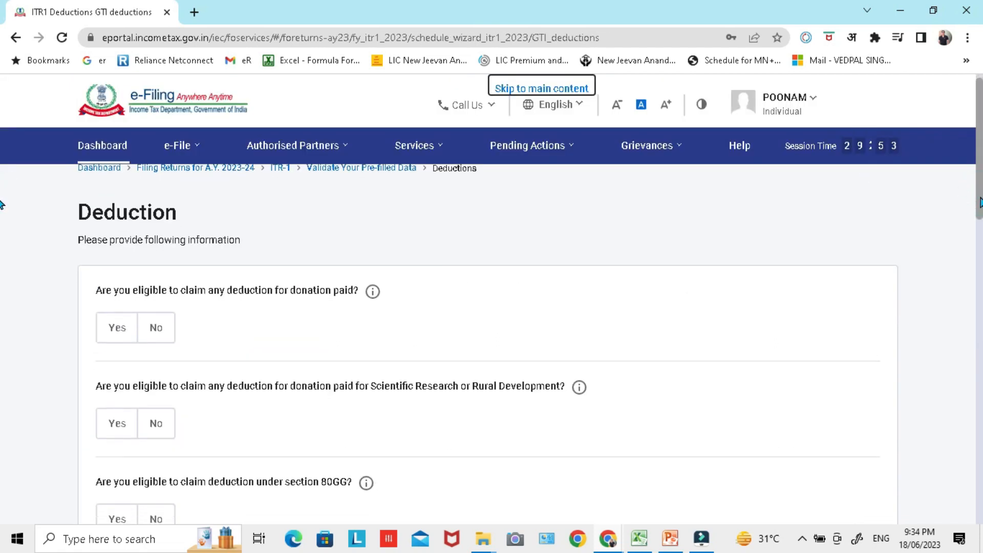
{"action": "scroll", "coordinate": [1, 208], "scroll_direction": "down", "scroll_amount": 3}
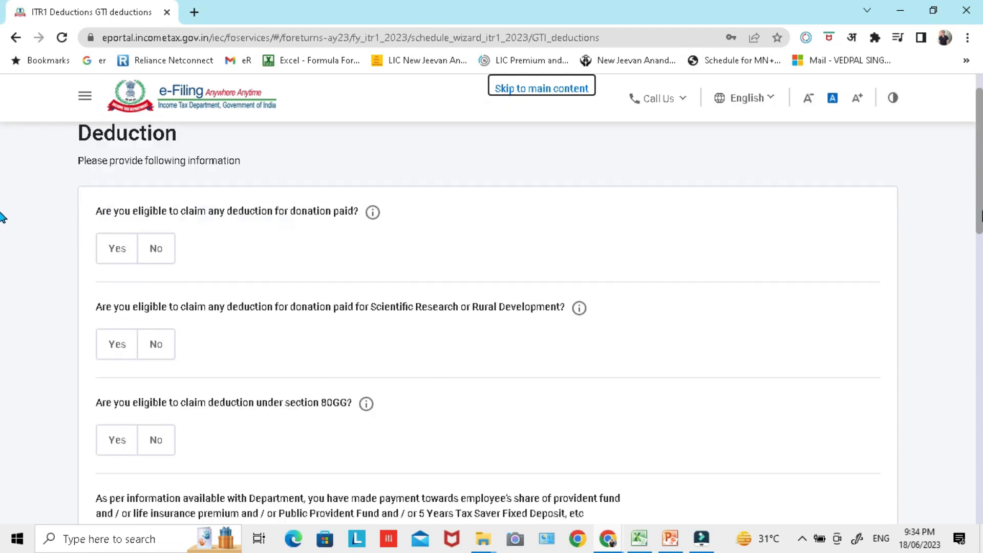
{"action": "scroll", "coordinate": [2, 250], "scroll_direction": "down", "scroll_amount": 5}
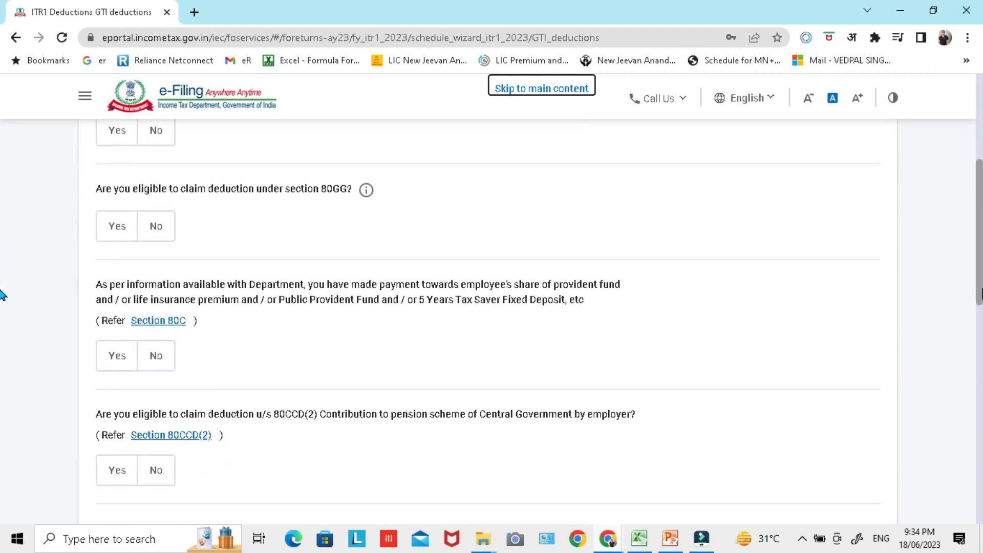
{"action": "scroll", "coordinate": [2, 338], "scroll_direction": "down", "scroll_amount": 3}
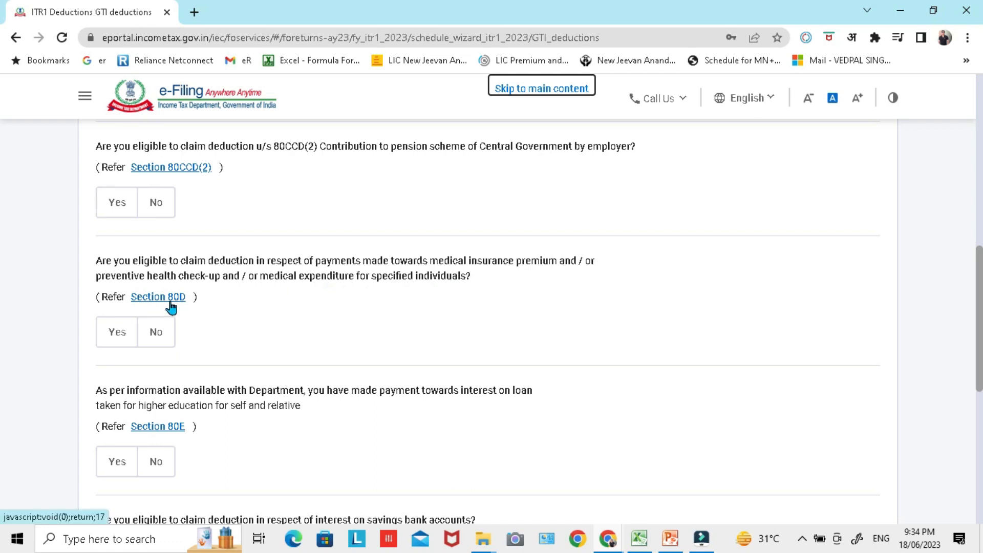
{"action": "left_click", "coordinate": [112, 342]}
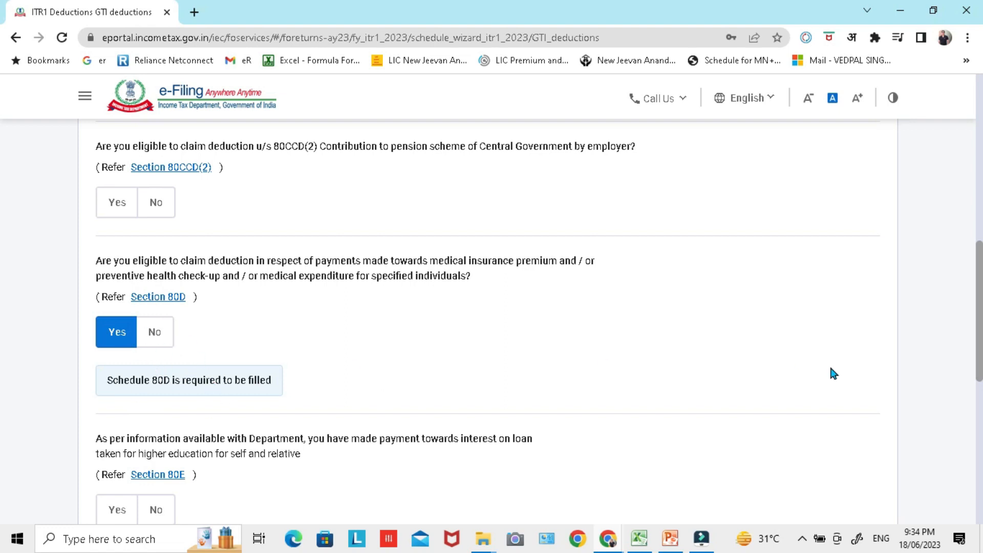
- Leave the remaining deduction questions unanswered and continue to the deductions verification page
{"action": "left_click_drag", "start_coordinate": [980, 348], "coordinate": [980, 380]}
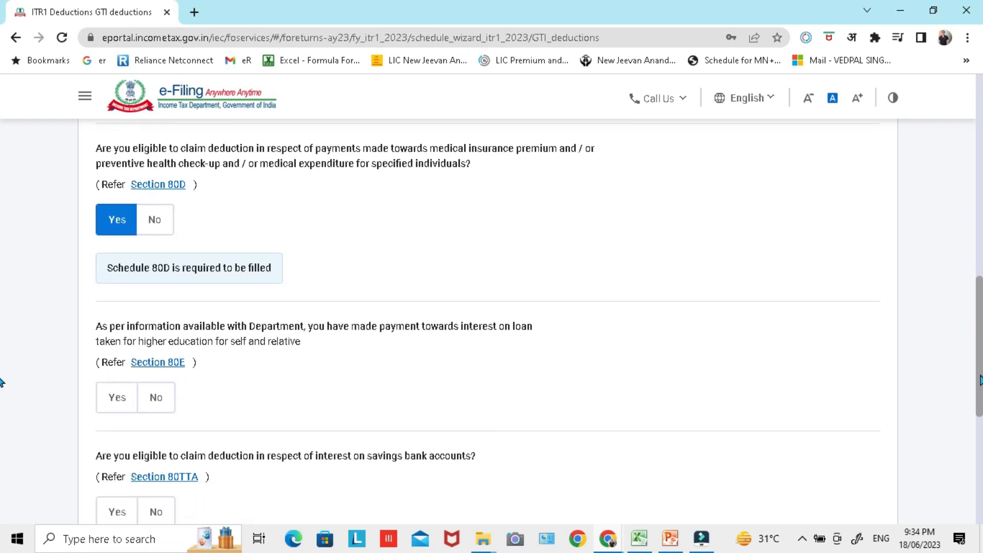
{"action": "left_click_drag", "start_coordinate": [979, 380], "coordinate": [974, 448]}
{"action": "left_click", "coordinate": [838, 467]}
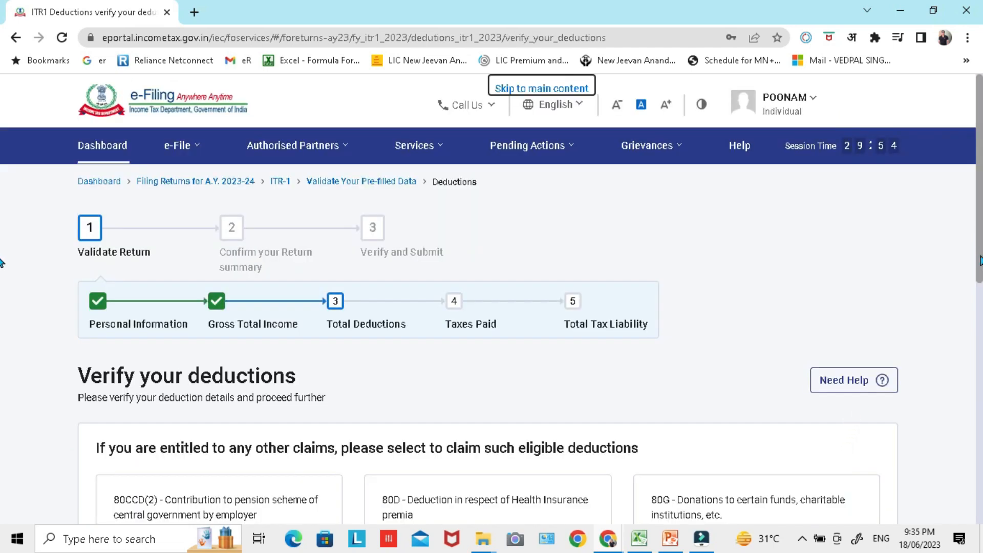
- Expand the full list of deductions and locate the 80D health insurance premia entry
{"action": "left_click_drag", "start_coordinate": [980, 259], "coordinate": [980, 353]}
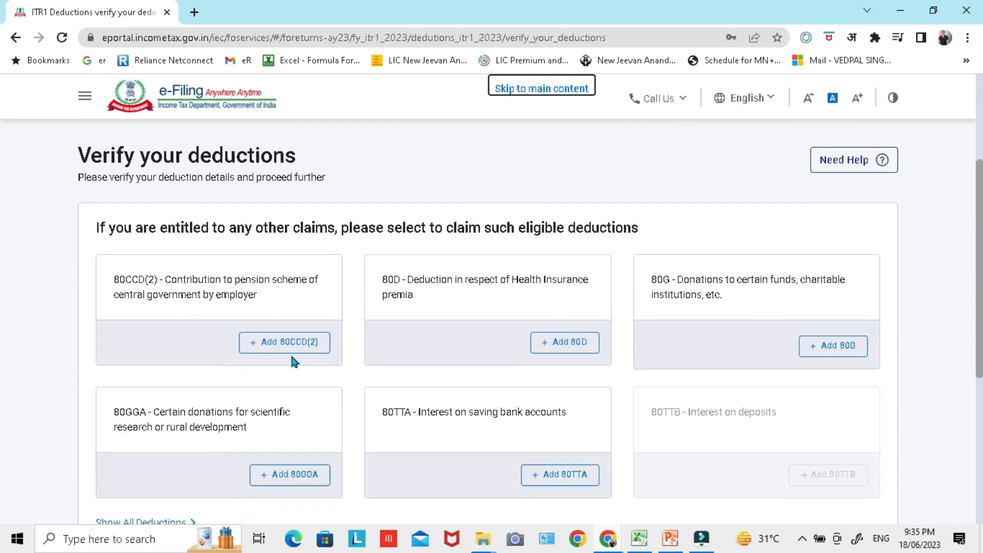
{"action": "left_click_drag", "start_coordinate": [382, 282], "coordinate": [415, 290]}
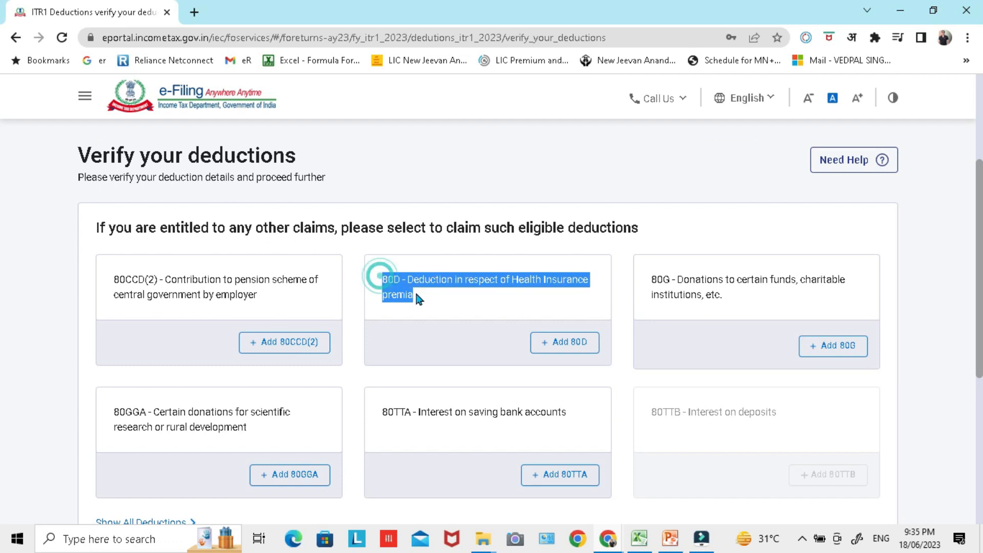
{"action": "left_click_drag", "start_coordinate": [979, 291], "coordinate": [981, 389]}
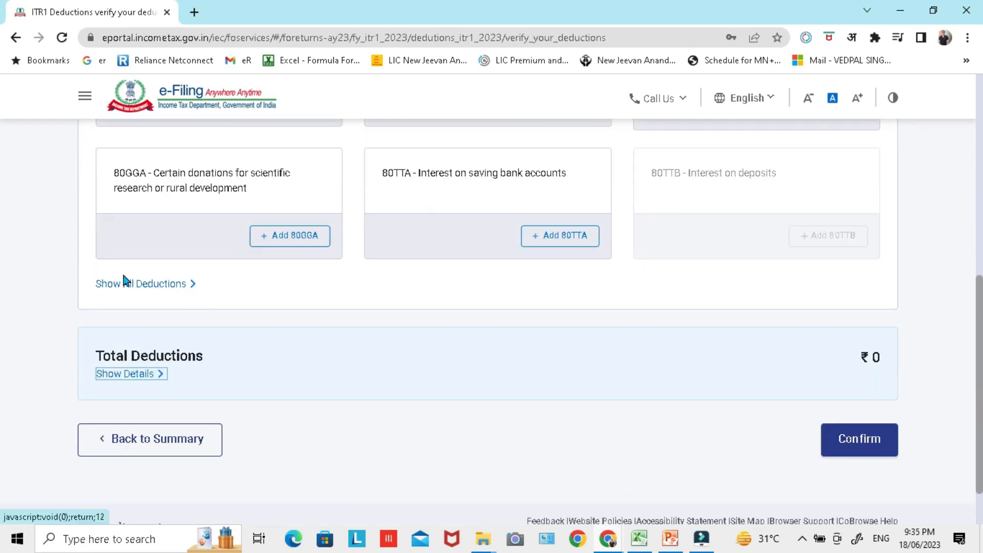
{"action": "left_click", "coordinate": [193, 286]}
{"action": "left_click_drag", "start_coordinate": [979, 287], "coordinate": [980, 335]}
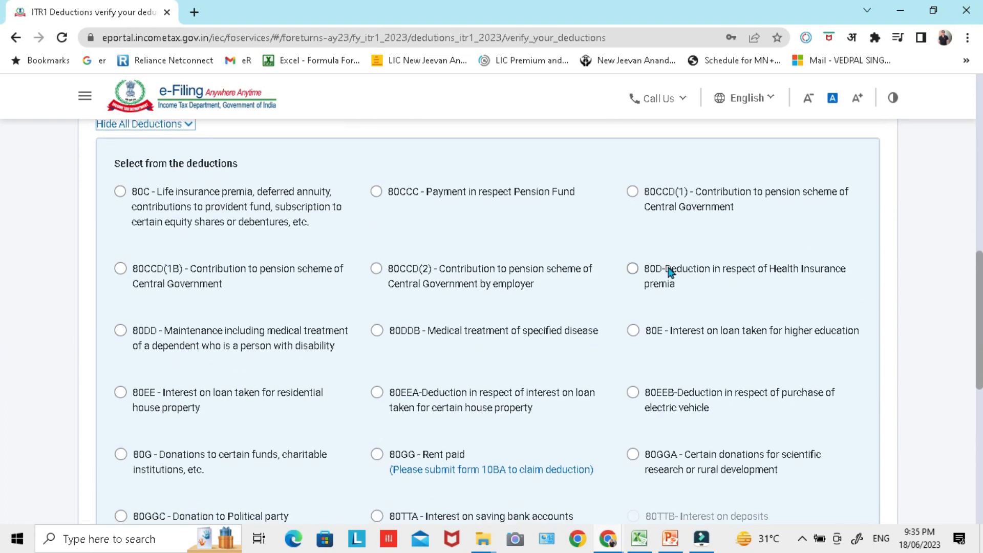
{"action": "left_click_drag", "start_coordinate": [649, 268], "coordinate": [707, 287]}
{"action": "left_click_drag", "start_coordinate": [979, 338], "coordinate": [980, 241]}
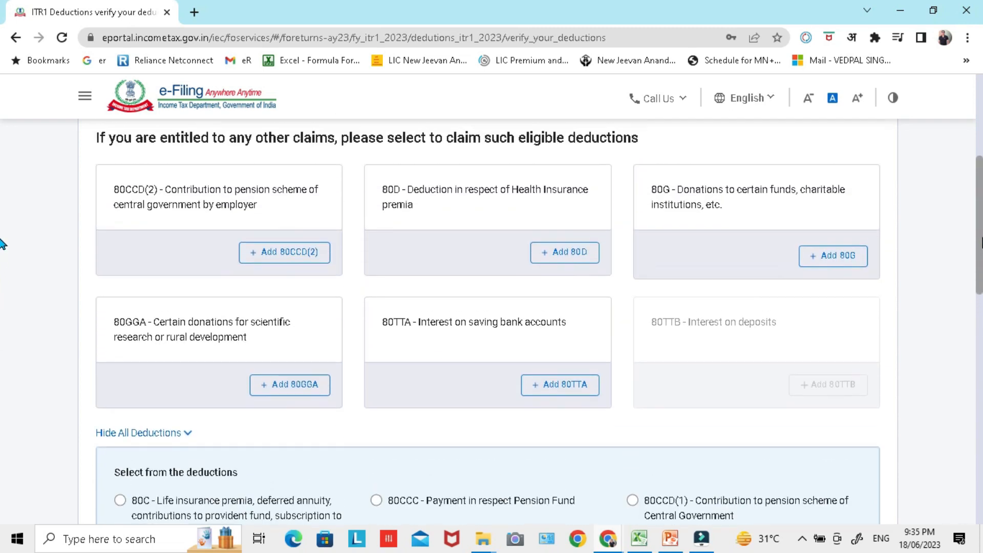
- Start adding the 80D deduction in respect of health insurance premia
{"action": "left_click_drag", "start_coordinate": [398, 188], "coordinate": [559, 250]}
{"action": "left_click", "coordinate": [575, 252]}
{"action": "left_click", "coordinate": [574, 253]}
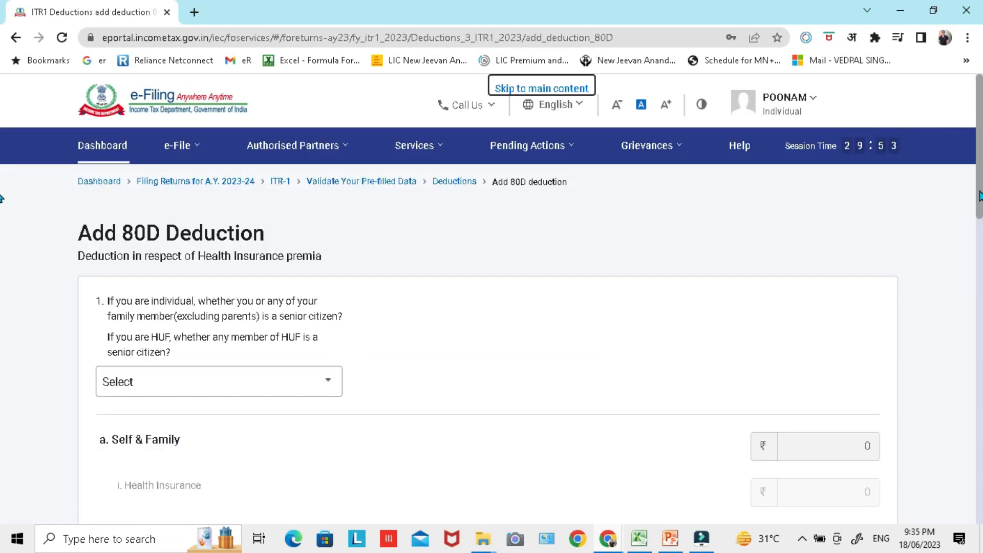
- Examine the 80D form's senior citizen questions and amount fields for self and family and for parents
{"action": "scroll", "coordinate": [1, 199], "scroll_direction": "down", "scroll_amount": 2}
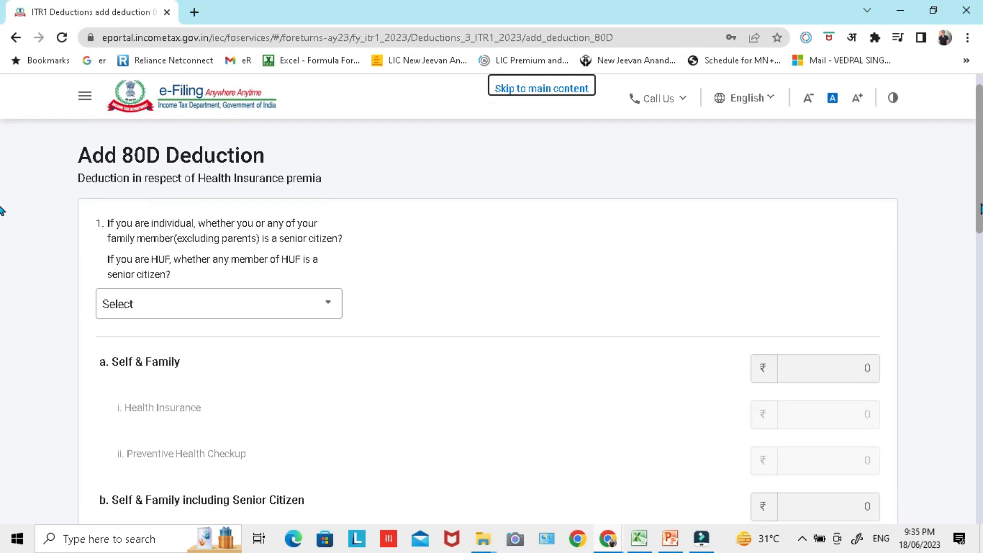
{"action": "scroll", "coordinate": [1, 211], "scroll_direction": "down", "scroll_amount": 1}
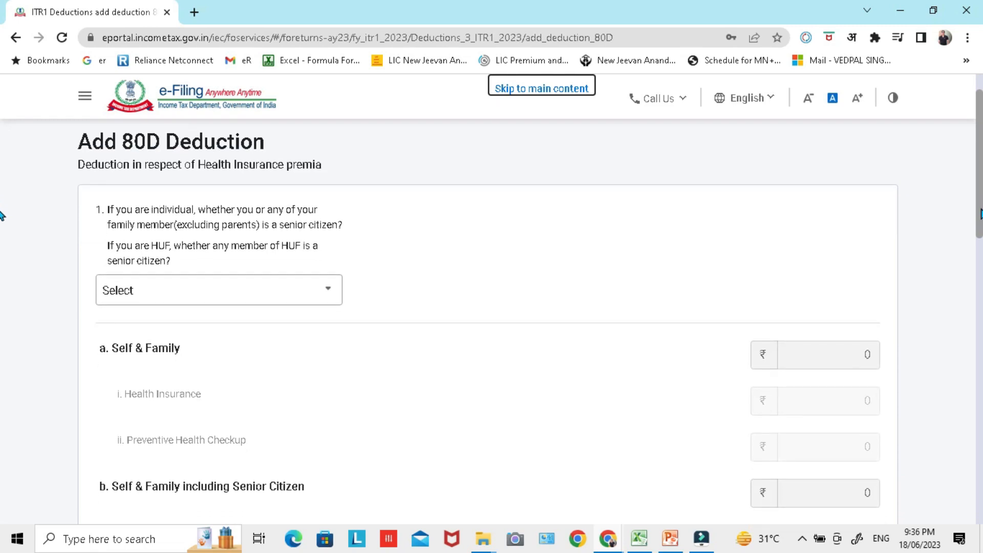
{"action": "left_click_drag", "start_coordinate": [106, 210], "coordinate": [340, 232]}
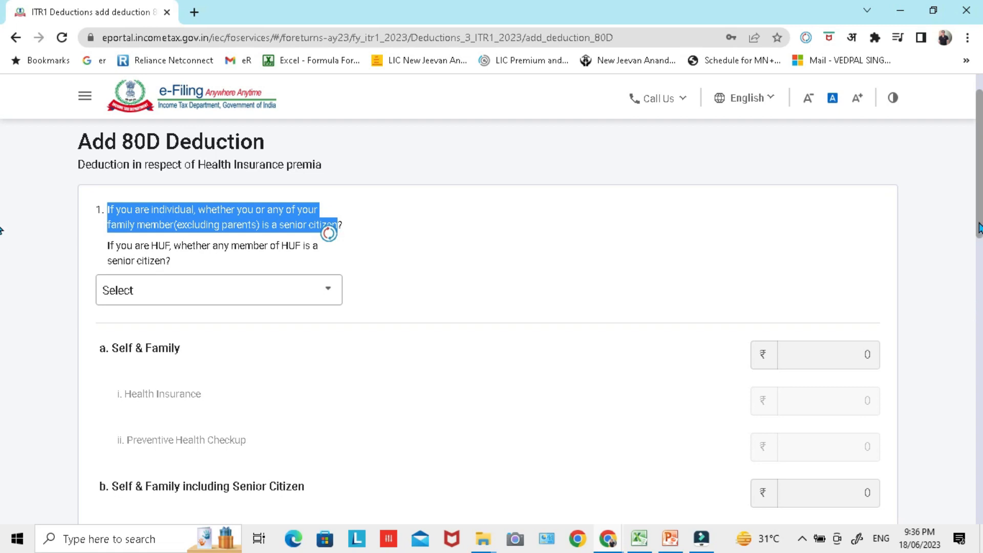
{"action": "scroll", "coordinate": [3, 252], "scroll_direction": "down", "scroll_amount": 1}
{"action": "scroll", "coordinate": [3, 253], "scroll_direction": "down", "scroll_amount": 7}
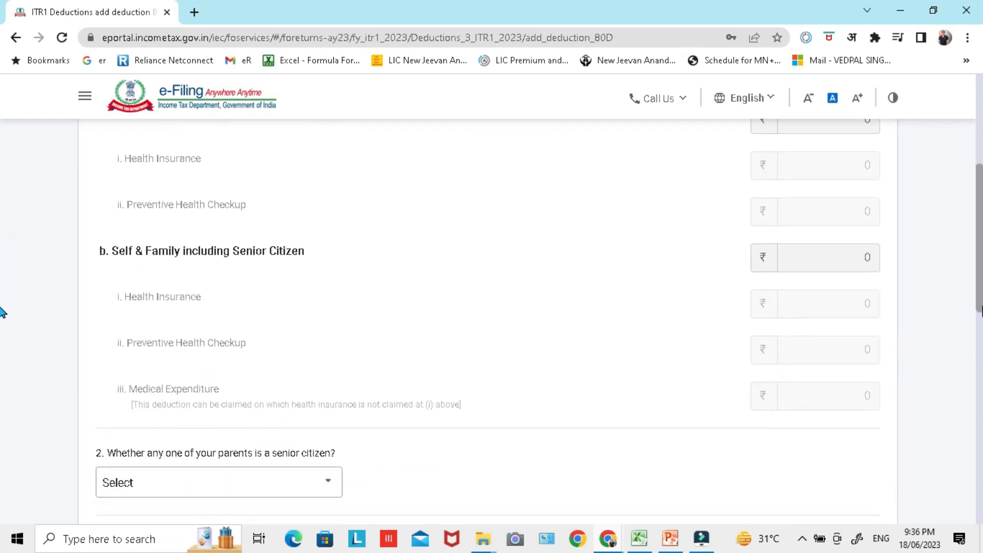
{"action": "left_click_drag", "start_coordinate": [109, 177], "coordinate": [318, 190]}
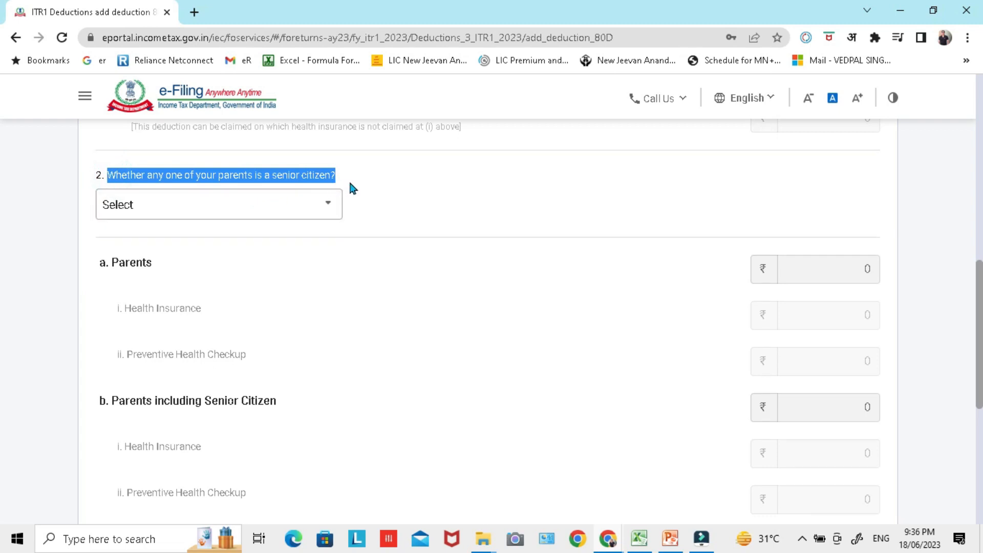
{"action": "scroll", "coordinate": [2, 328], "scroll_direction": "down", "scroll_amount": 4}
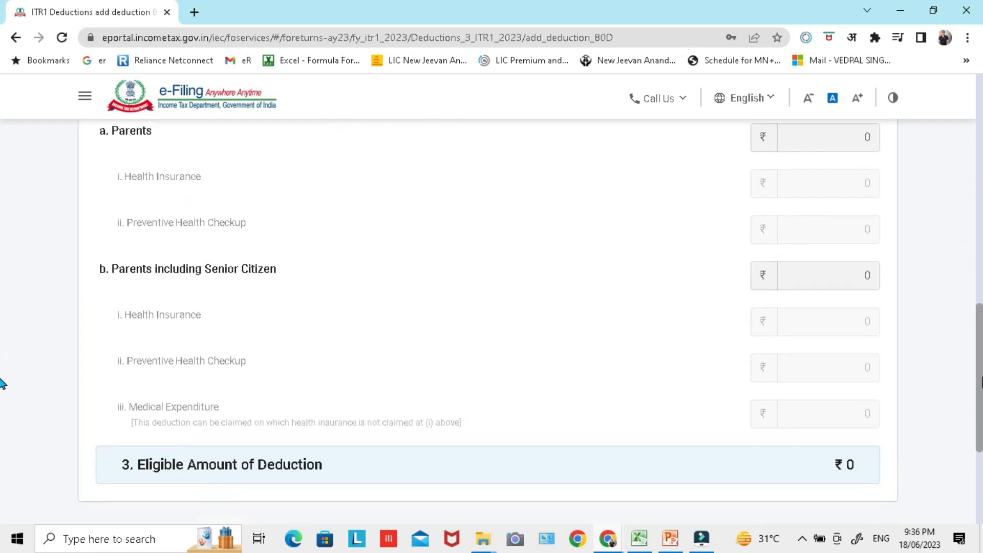
{"action": "scroll", "coordinate": [2, 363], "scroll_direction": "up", "scroll_amount": 2}
{"action": "scroll", "coordinate": [1, 362], "scroll_direction": "up", "scroll_amount": 6}
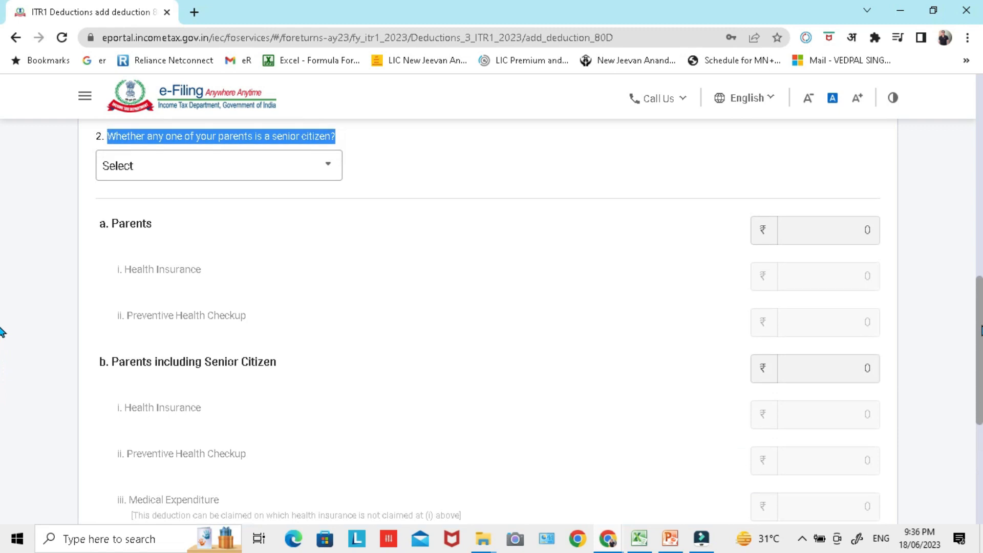
{"action": "scroll", "coordinate": [2, 195], "scroll_direction": "up", "scroll_amount": 5}
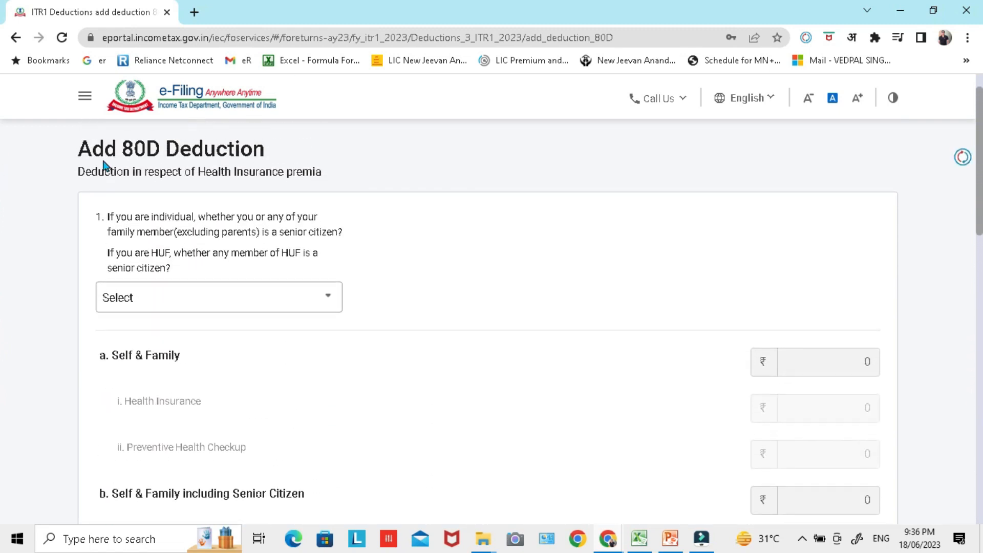
- Answer No to whether the individual or any family member excluding parents is a senior citizen
{"action": "left_click_drag", "start_coordinate": [112, 217], "coordinate": [348, 217]}
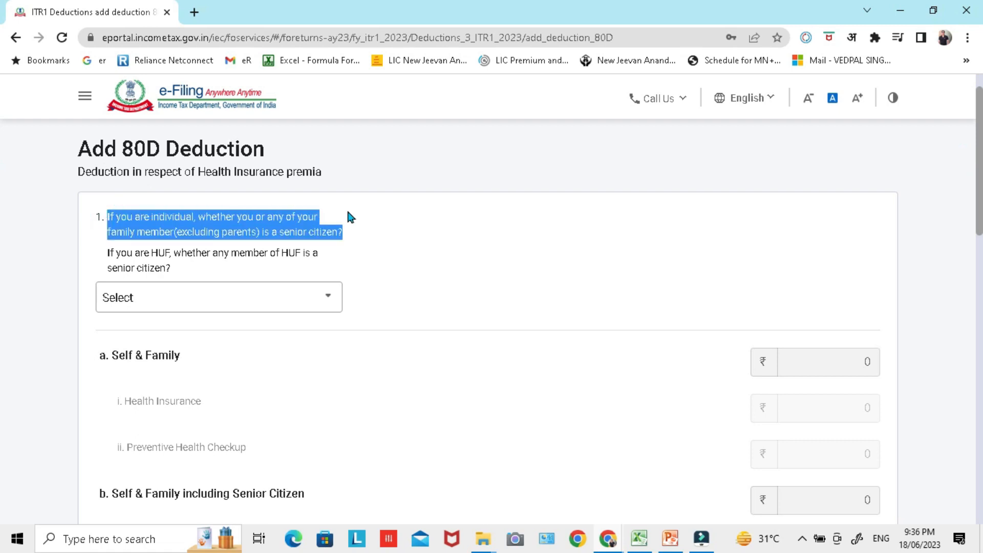
{"action": "left_click", "coordinate": [398, 247]}
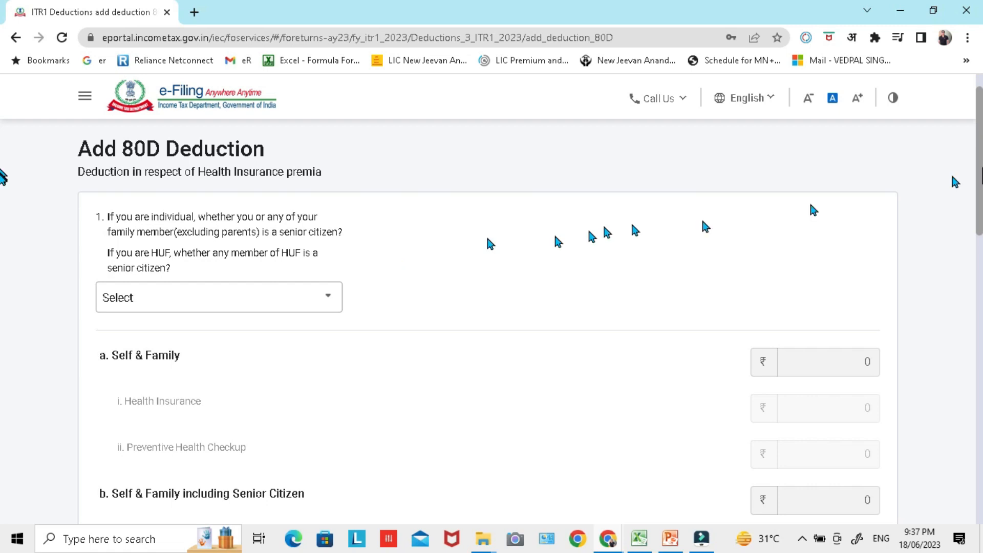
{"action": "left_click_drag", "start_coordinate": [978, 177], "coordinate": [207, 252]}
{"action": "left_click", "coordinate": [178, 230]}
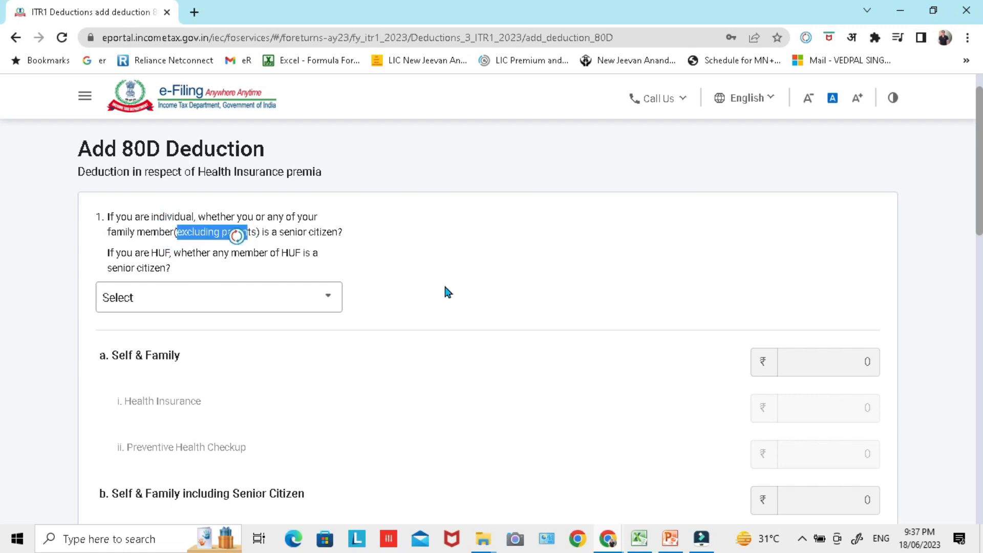
{"action": "left_click", "coordinate": [422, 285]}
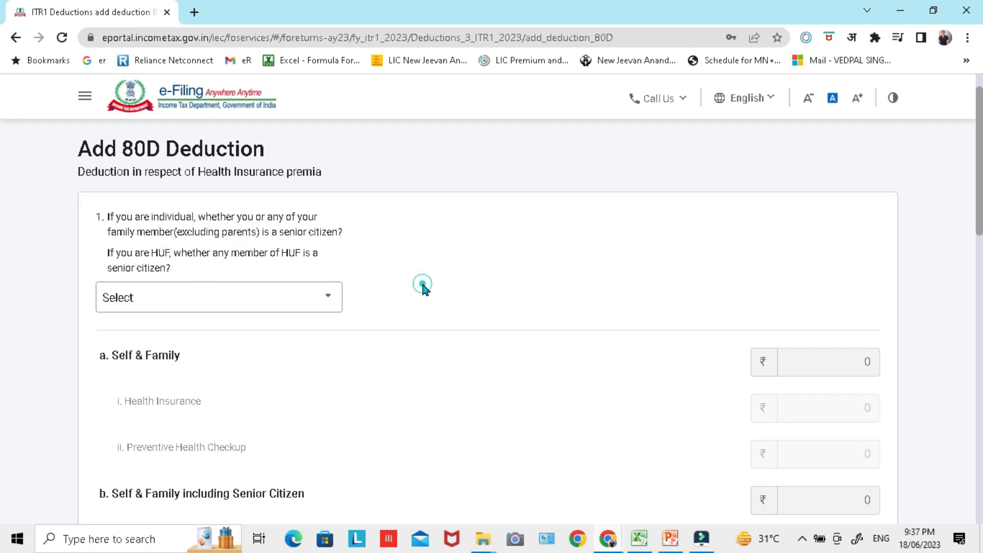
{"action": "left_click", "coordinate": [328, 307]}
{"action": "left_click", "coordinate": [328, 307]}
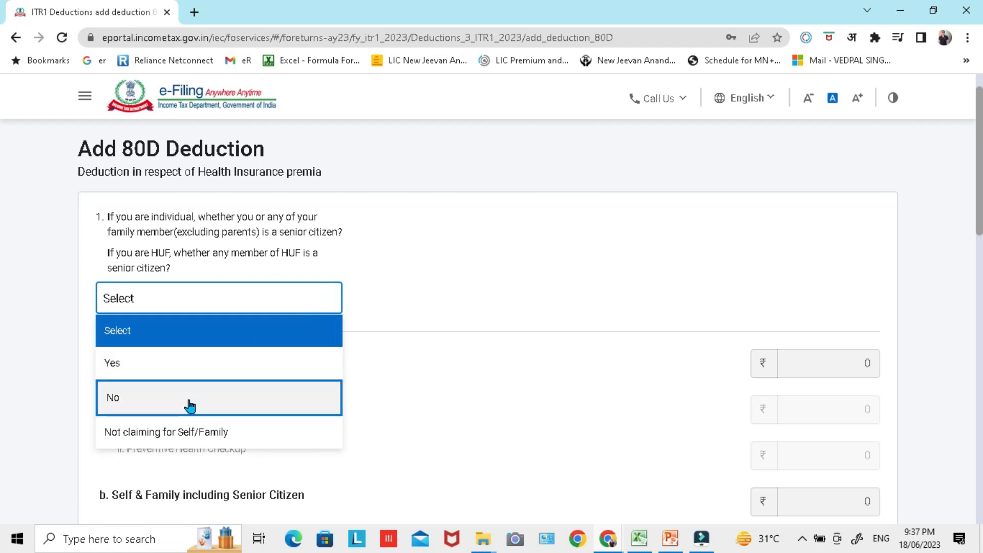
{"action": "left_click", "coordinate": [304, 404]}
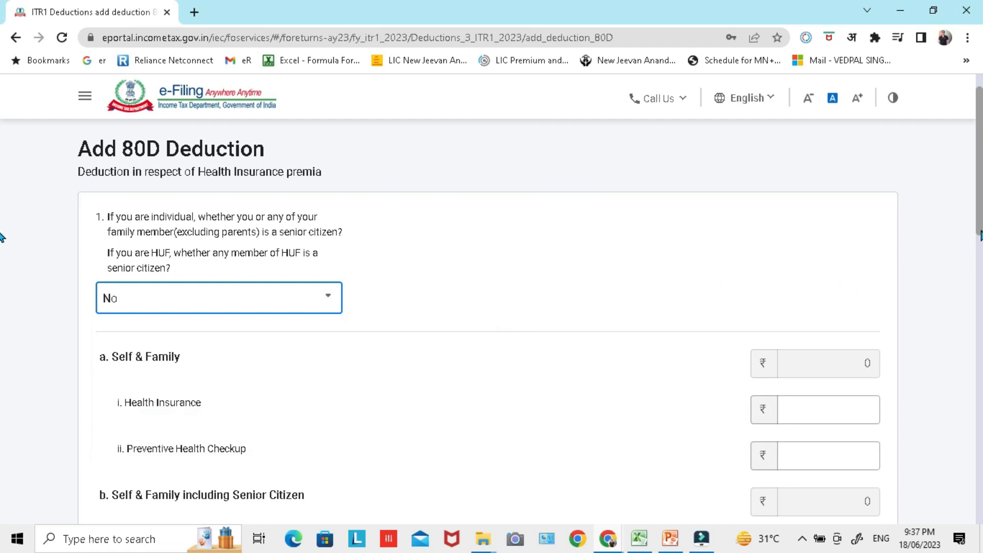
- Examine the Health Insurance and Preventive Health Checkup fields under Self & Family
{"action": "left_click_drag", "start_coordinate": [979, 223], "coordinate": [980, 258]}
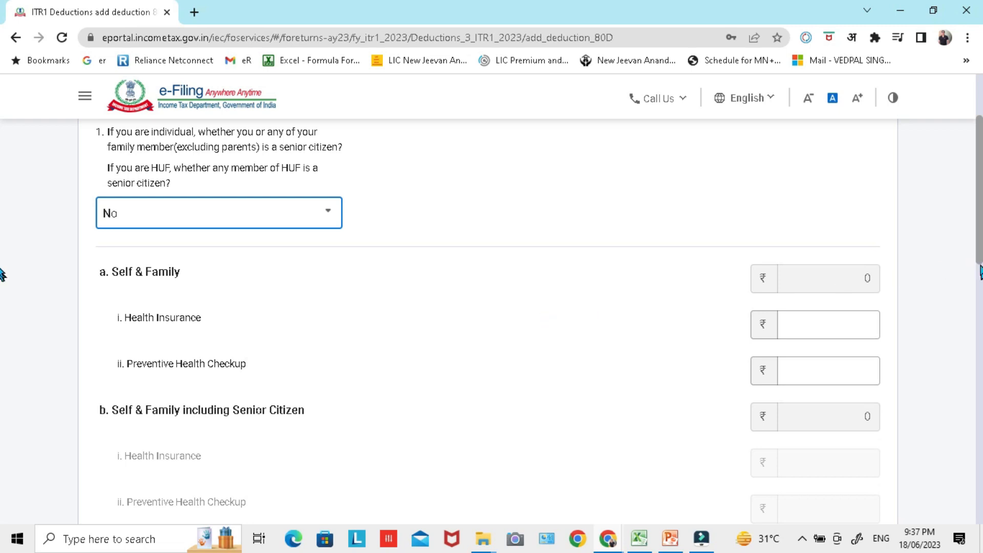
{"action": "left_click_drag", "start_coordinate": [980, 249], "coordinate": [980, 270]}
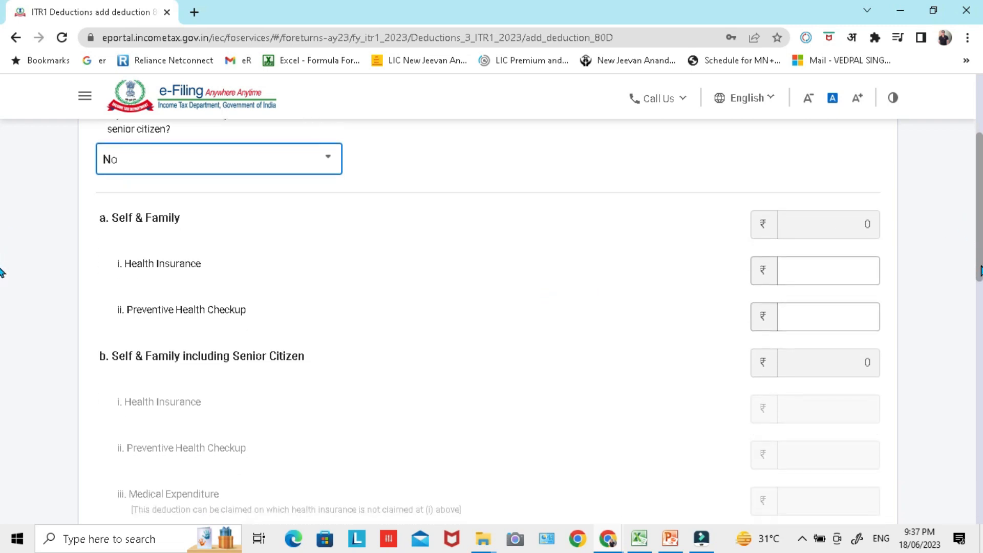
{"action": "left_click", "coordinate": [835, 269]}
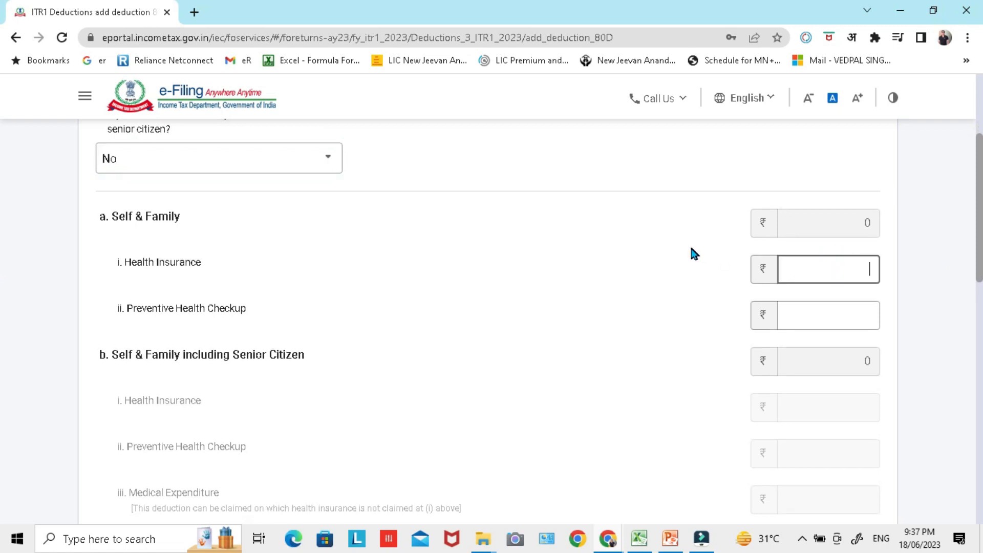
{"action": "left_click", "coordinate": [843, 310]}
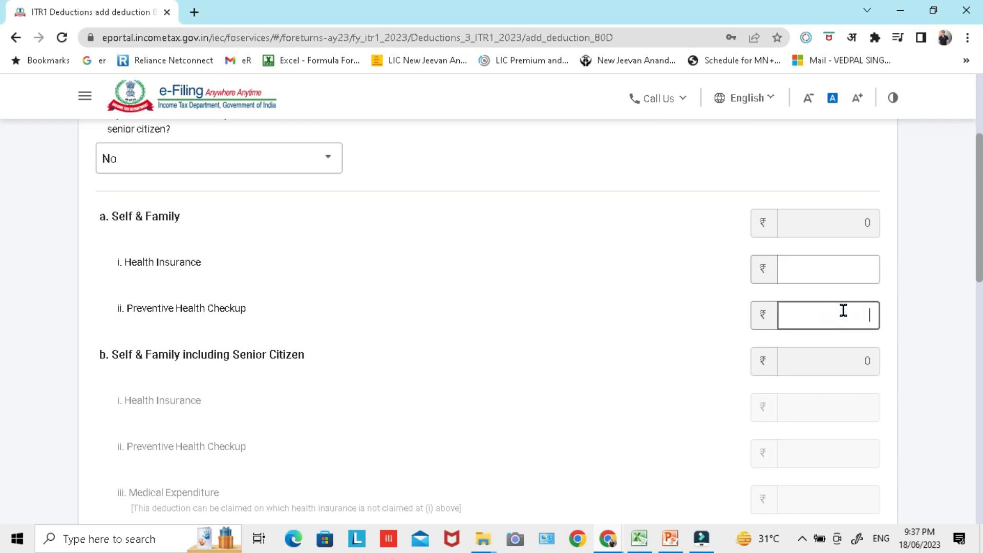
{"action": "left_click", "coordinate": [136, 300]}
{"action": "left_click_drag", "start_coordinate": [177, 302], "coordinate": [248, 305]}
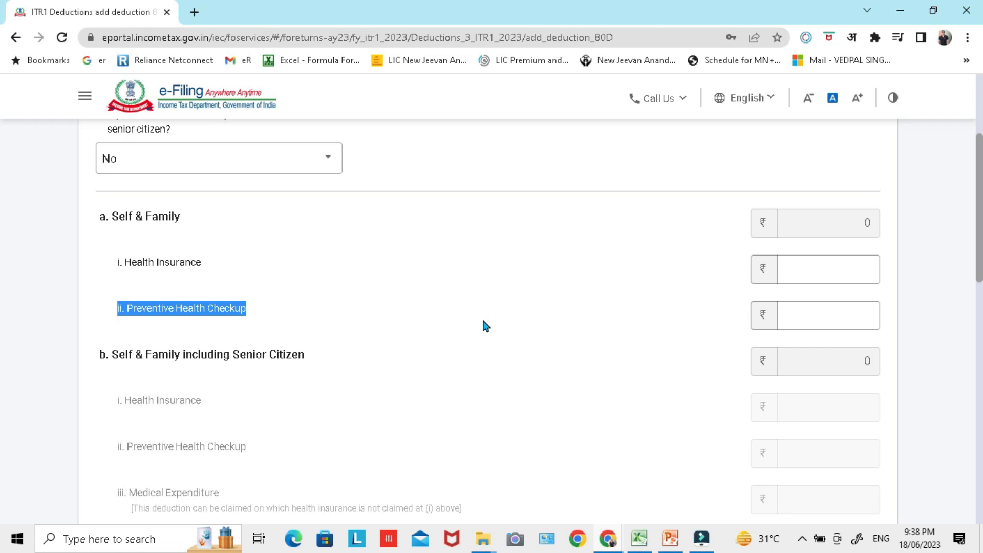
{"action": "left_click", "coordinate": [827, 316]}
{"action": "mouse_move", "coordinate": [152, 308]}
{"action": "left_mouse_down"}
{"action": "mouse_move", "coordinate": [252, 309]}
{"action": "mouse_move", "coordinate": [237, 314]}
{"action": "left_mouse_up"}
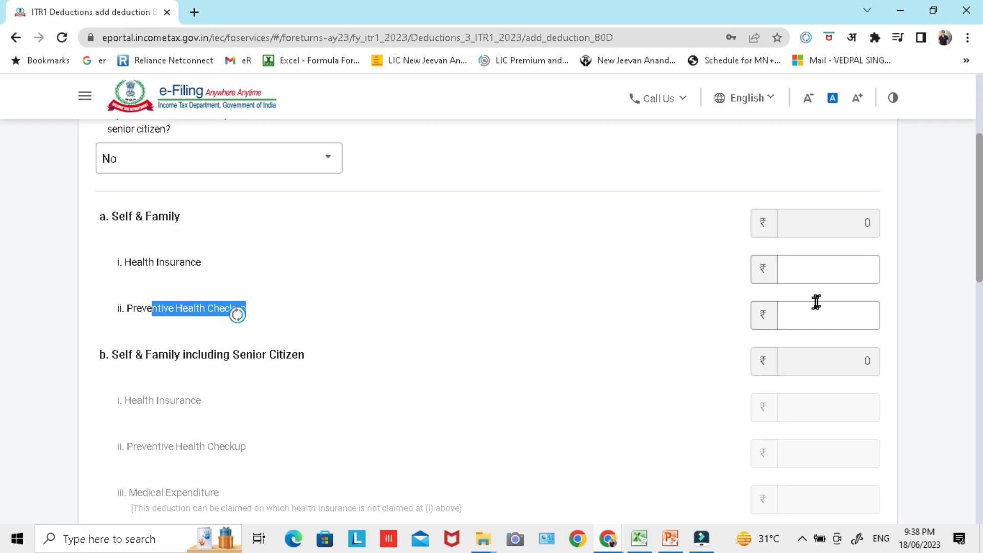
- Enter 25,000 for Health Insurance and 0 for Preventive Health Checkup under Self & Family
{"action": "left_click", "coordinate": [838, 265]}
{"action": "type", "text": "250000"}
{"action": "key", "text": "BackSpace"}
{"action": "left_click", "coordinate": [813, 315]}
{"action": "type", "text": "0"}
{"action": "left_click", "coordinate": [668, 284]}
{"action": "left_click", "coordinate": [860, 266]}
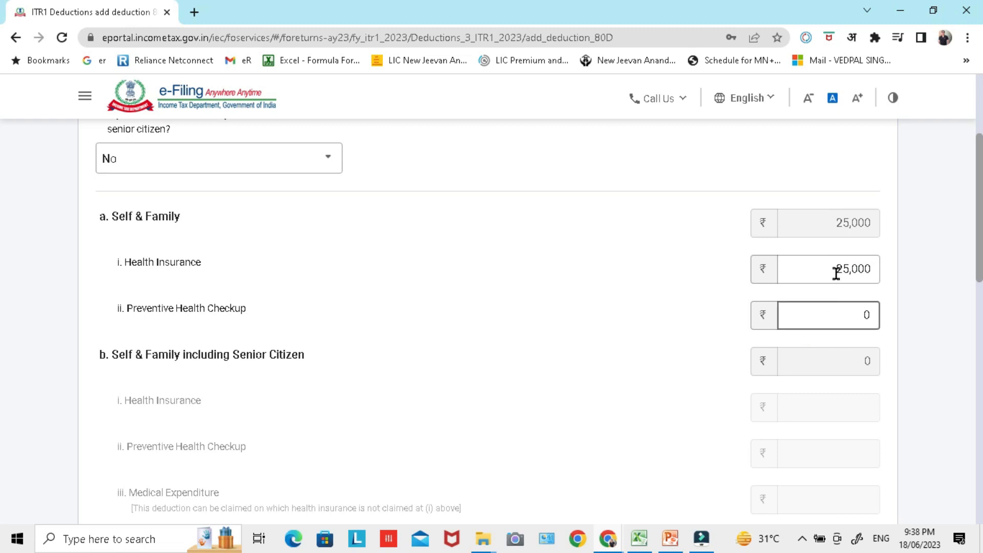
- Set Health Insurance to 20,000 and Preventive Health Checkup to 5,000 under Self & Family
{"action": "left_click_drag", "start_coordinate": [836, 267], "coordinate": [877, 267]}
{"action": "type", "text": "20000"}
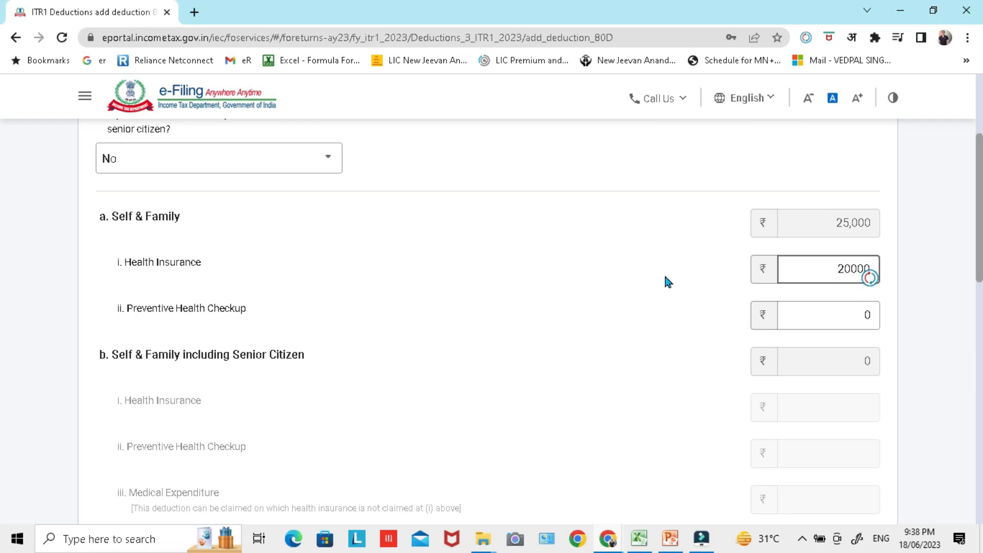
{"action": "left_click", "coordinate": [665, 277]}
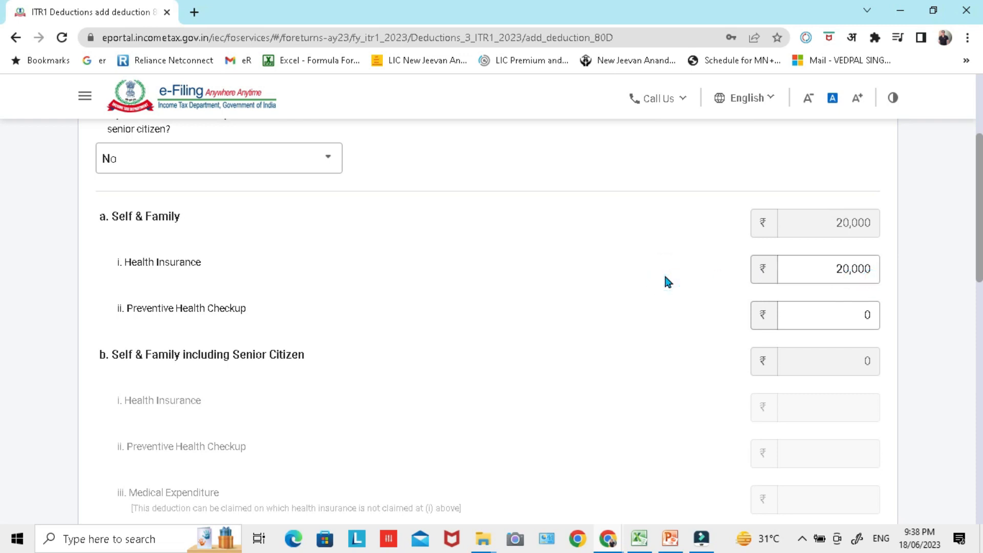
{"action": "left_click", "coordinate": [865, 312]}
{"action": "key", "text": "BackSpace"}
{"action": "type", "text": "5000"}
{"action": "left_click", "coordinate": [670, 309]}
- Answer Yes to whether any one of the parents is a senior citizen
{"action": "scroll", "coordinate": [1, 243], "scroll_direction": "down", "scroll_amount": 3}
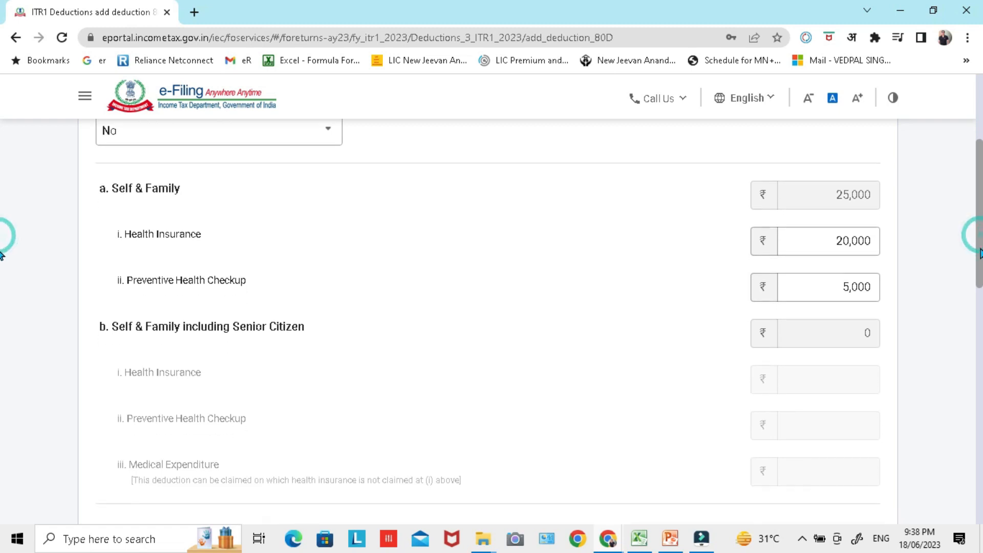
{"action": "scroll", "coordinate": [1, 297], "scroll_direction": "down", "scroll_amount": 5}
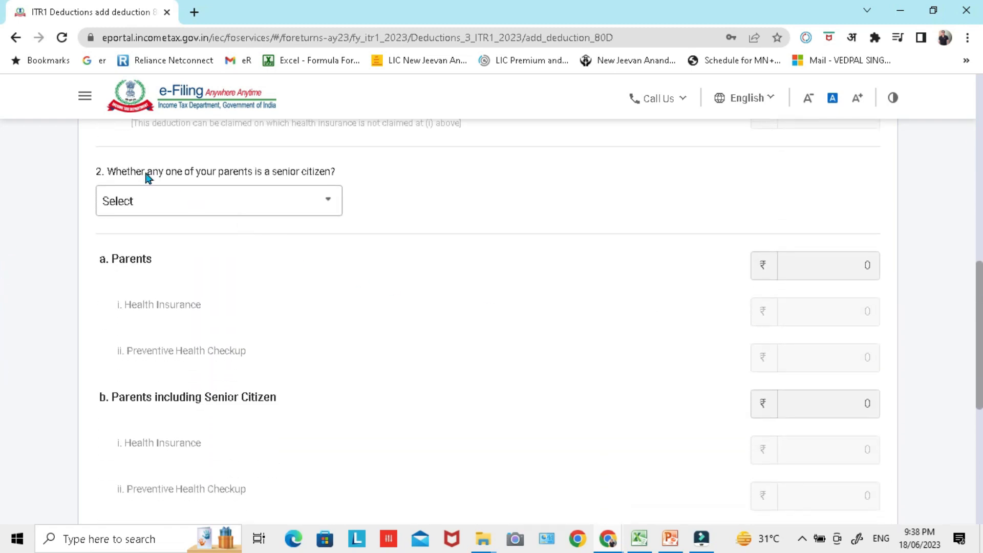
{"action": "left_click_drag", "start_coordinate": [109, 171], "coordinate": [347, 179]}
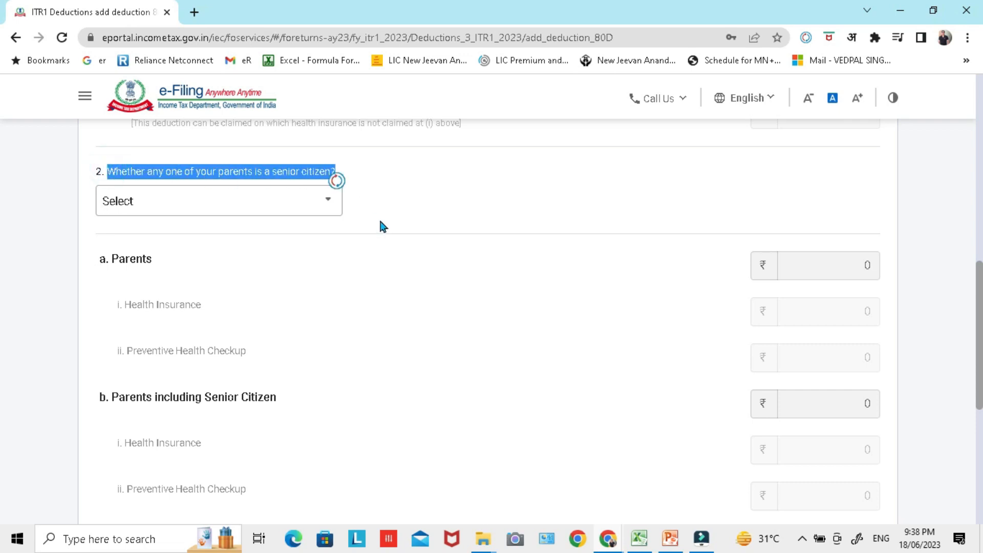
{"action": "left_click", "coordinate": [328, 205]}
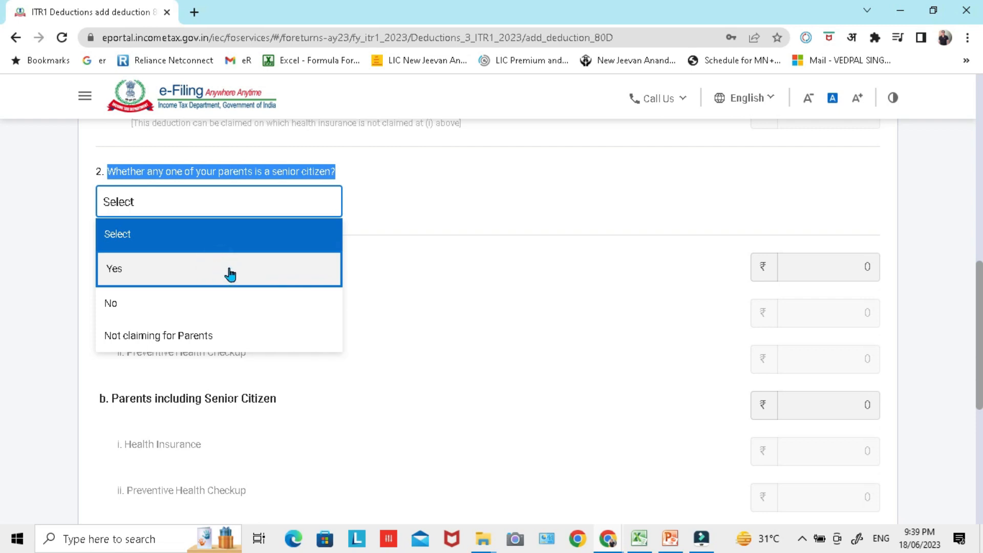
{"action": "left_click", "coordinate": [156, 277]}
{"action": "left_click", "coordinate": [371, 281]}
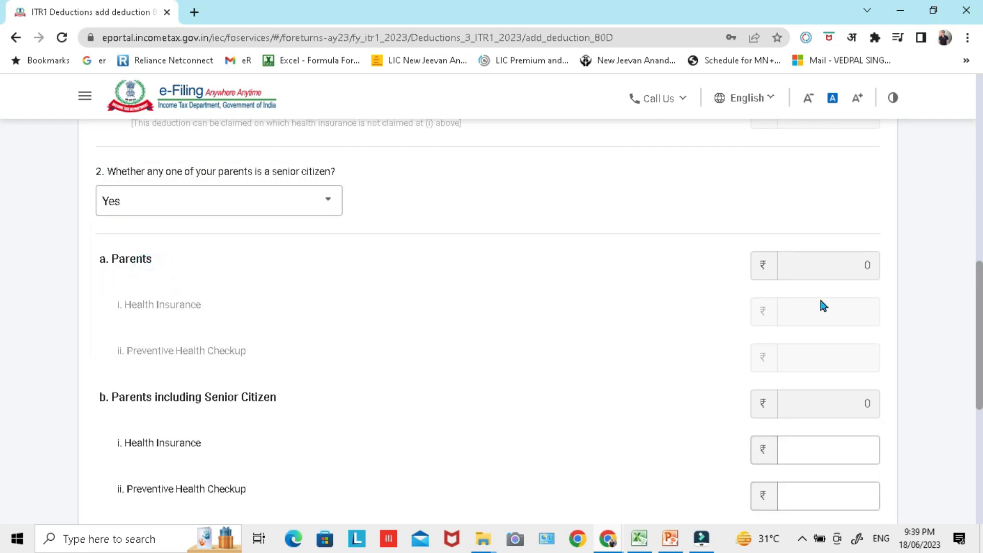
- Enter 50,000 for Health Insurance under Parents including Senior Citizen and examine the Preventive Health Checkup and Medical Expenditure fields there
{"action": "scroll", "coordinate": [3, 317], "scroll_direction": "down", "scroll_amount": 1}
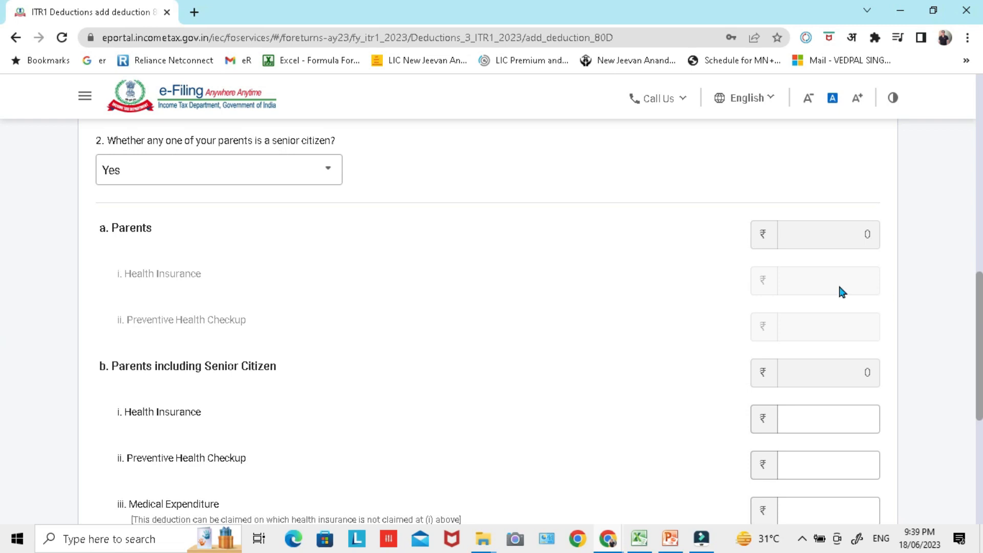
{"action": "scroll", "coordinate": [1, 333], "scroll_direction": "down", "scroll_amount": 1}
{"action": "scroll", "coordinate": [2, 348], "scroll_direction": "down", "scroll_amount": 3}
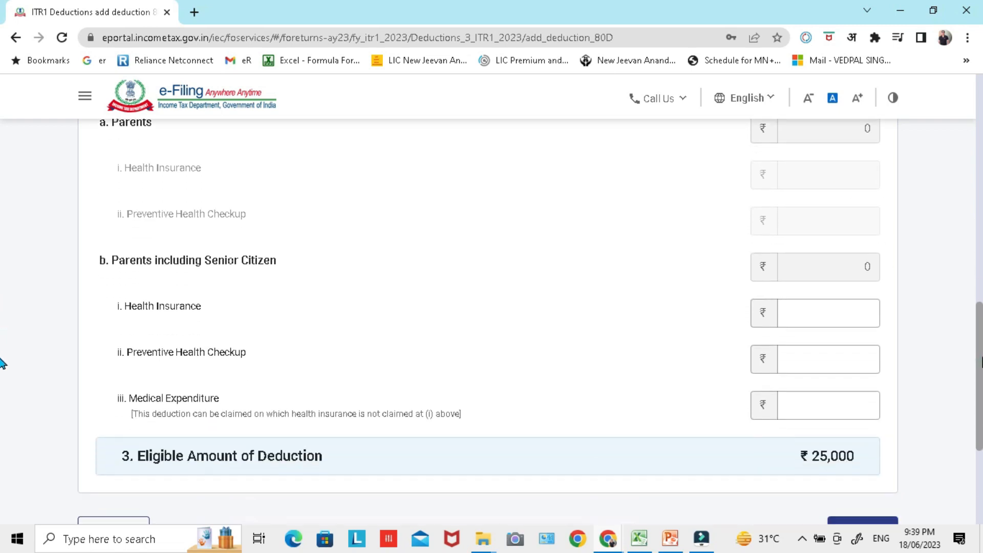
{"action": "left_click_drag", "start_coordinate": [151, 238], "coordinate": [268, 246]}
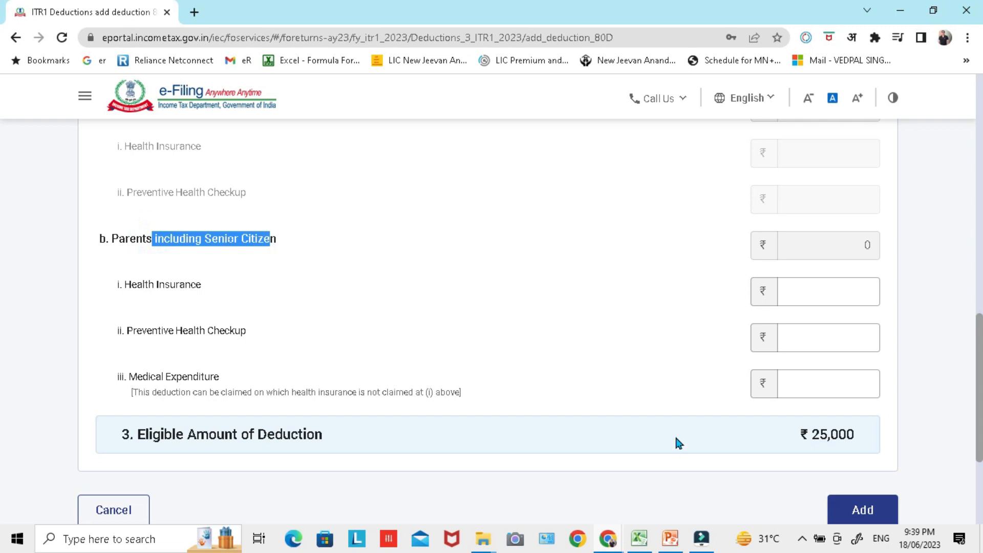
{"action": "left_click", "coordinate": [806, 291]}
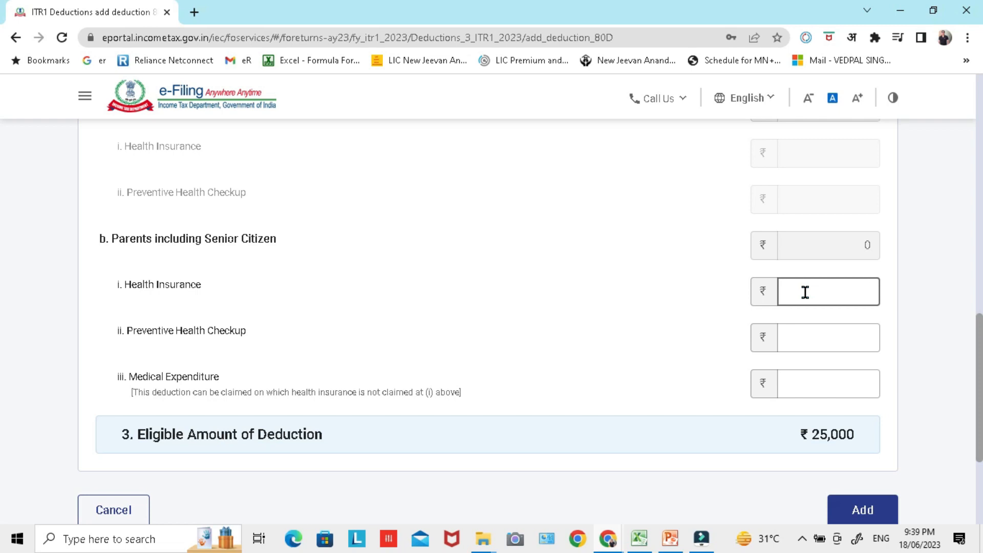
{"action": "type", "text": "50000"}
{"action": "left_click", "coordinate": [818, 330]}
{"action": "left_click", "coordinate": [816, 384]}
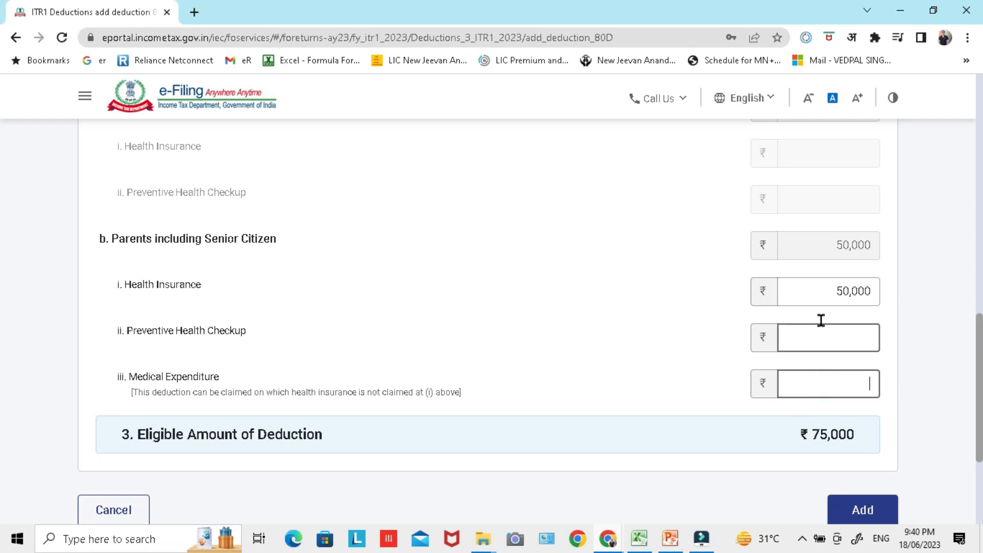
{"action": "left_click_drag", "start_coordinate": [147, 333], "coordinate": [238, 334]}
{"action": "left_click", "coordinate": [819, 344]}
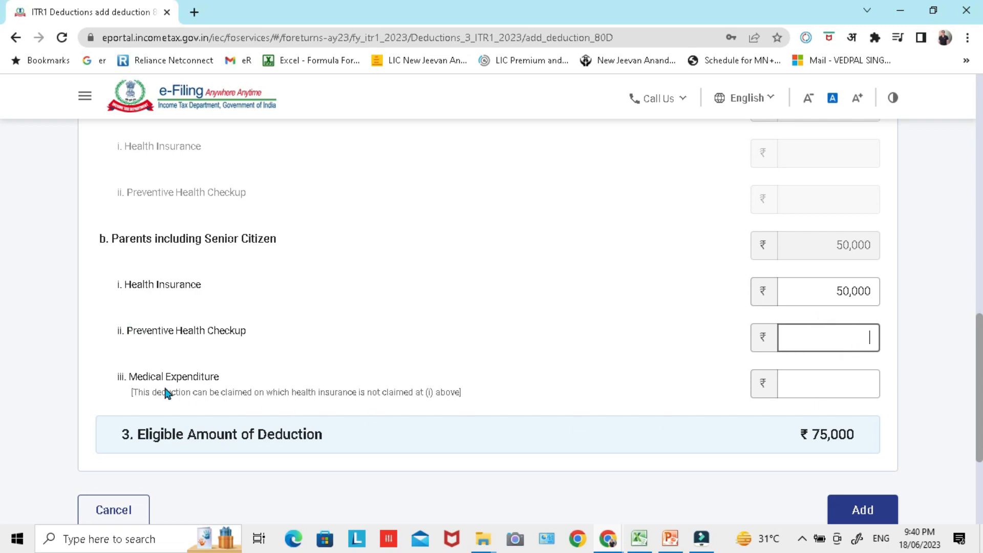
{"action": "left_click_drag", "start_coordinate": [137, 380], "coordinate": [218, 379]}
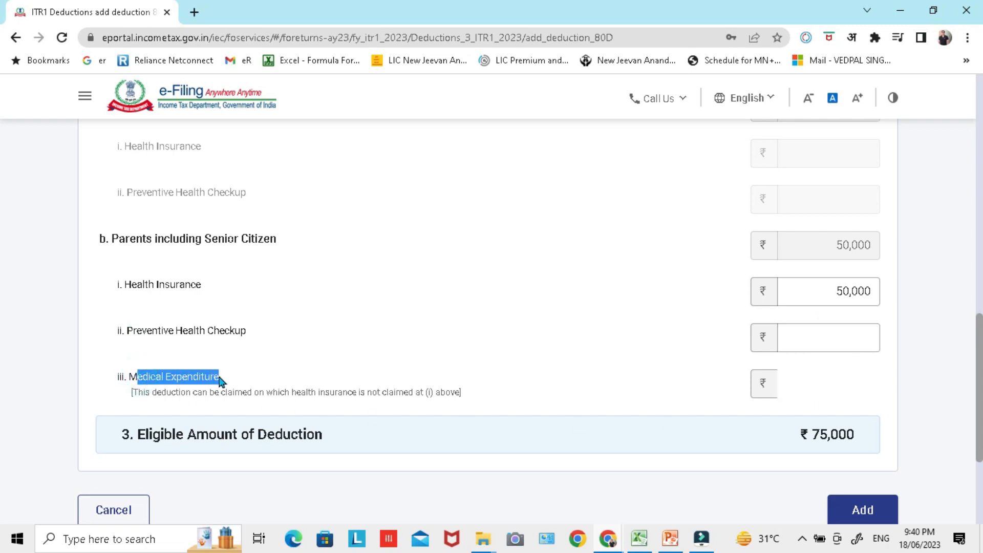
{"action": "left_click", "coordinate": [569, 390]}
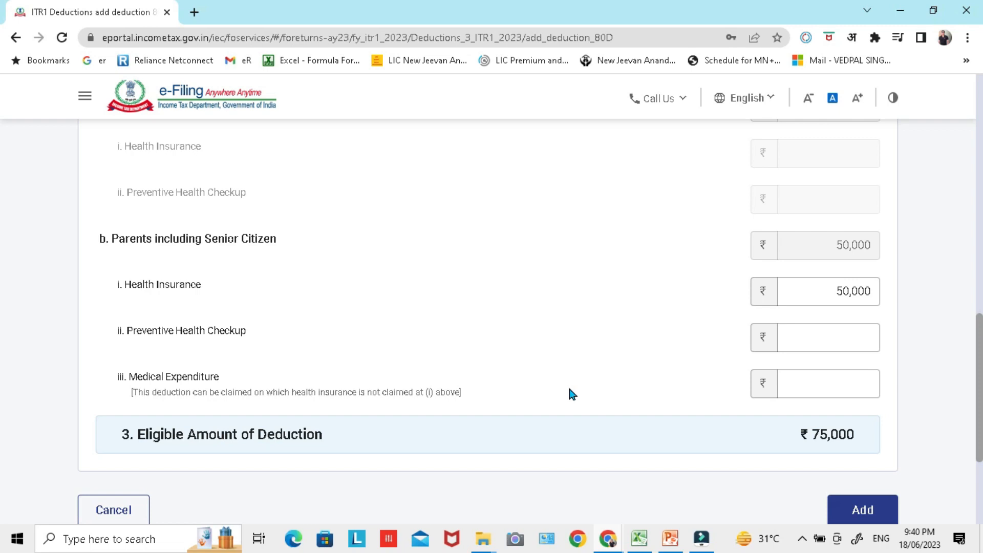
- Clear the Health Insurance amount under Parents including Senior Citizen
{"action": "left_click_drag", "start_coordinate": [821, 287], "coordinate": [879, 304]}
{"action": "key", "text": "BackSpace"}
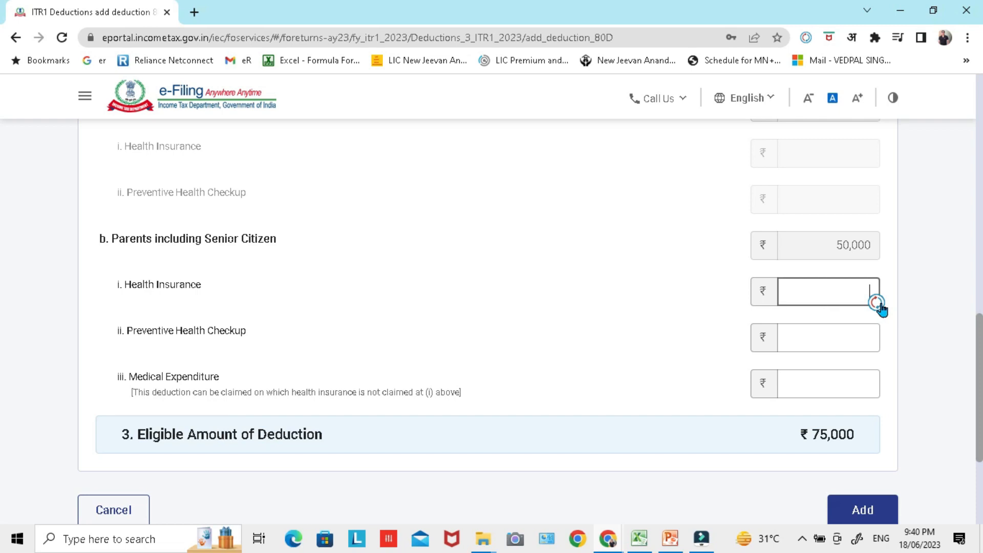
{"action": "left_click", "coordinate": [831, 391]}
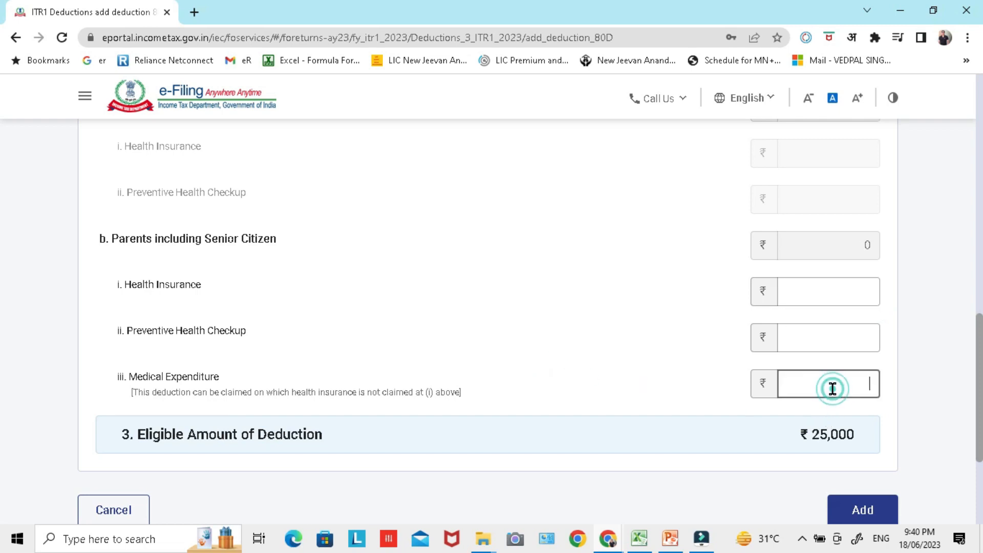
- Examine the Medical Expenditure note and how that field relates to Health Insurance under Parents including Senior Citizen
{"action": "left_click", "coordinate": [808, 286]}
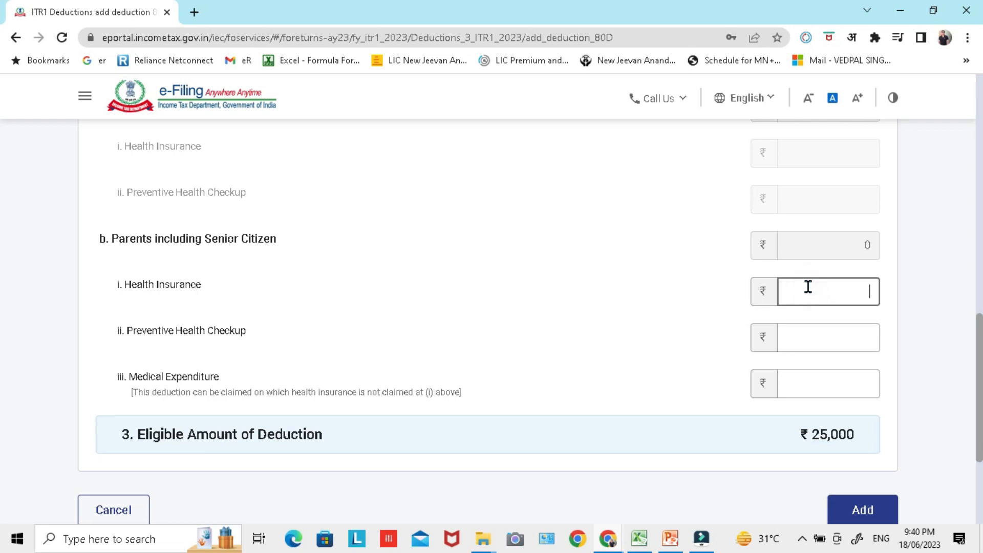
{"action": "left_click", "coordinate": [822, 386]}
{"action": "left_click_drag", "start_coordinate": [157, 392], "coordinate": [640, 423]}
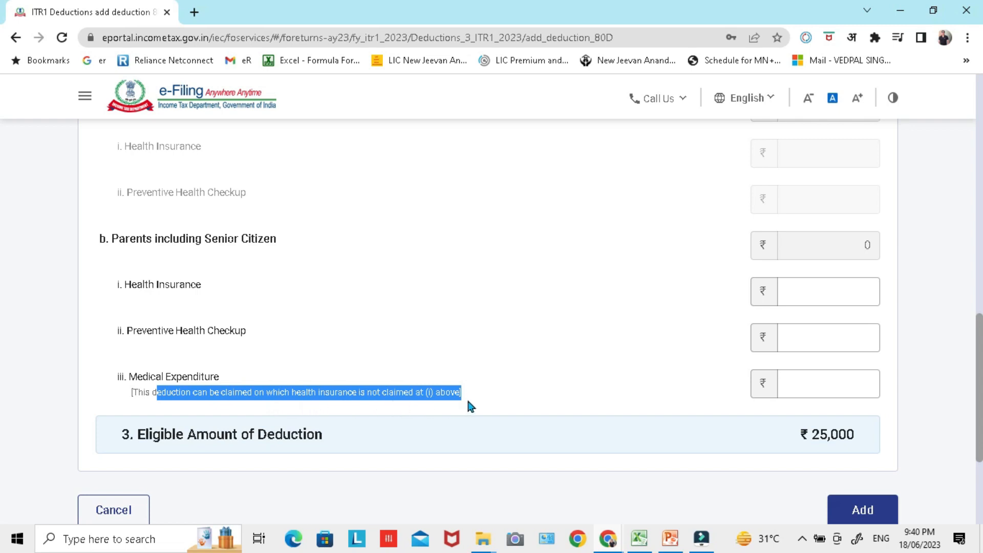
{"action": "left_click", "coordinate": [854, 291]}
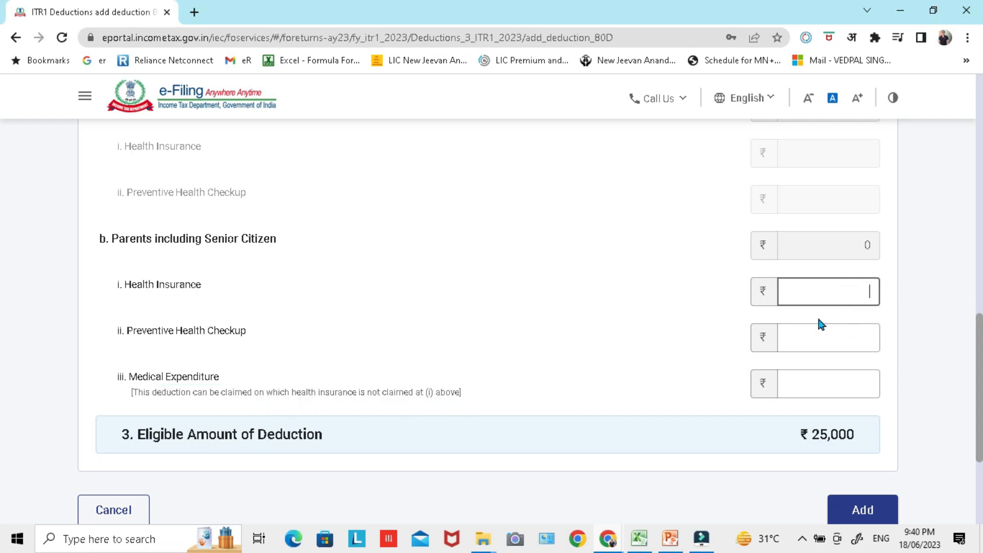
{"action": "left_click", "coordinate": [826, 381]}
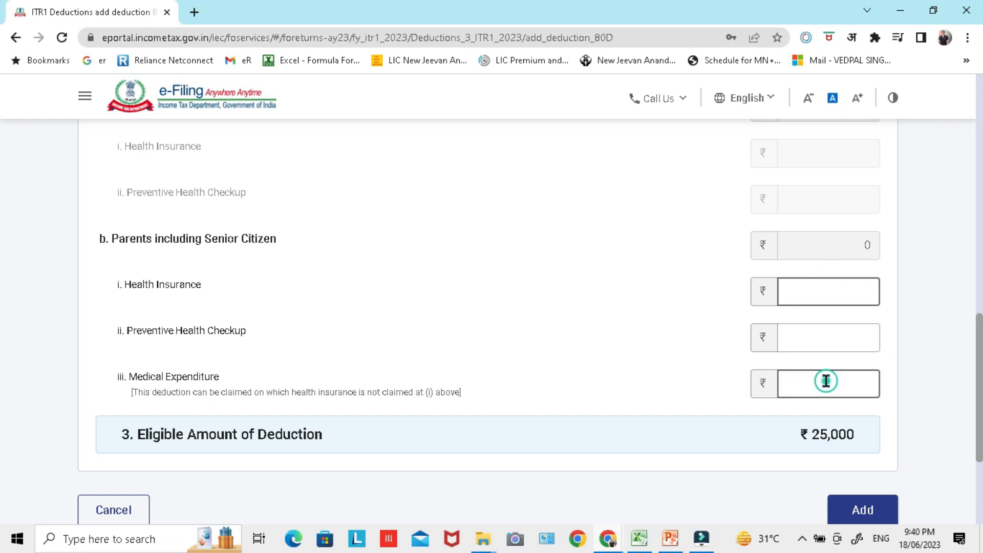
{"action": "left_click", "coordinate": [869, 294]}
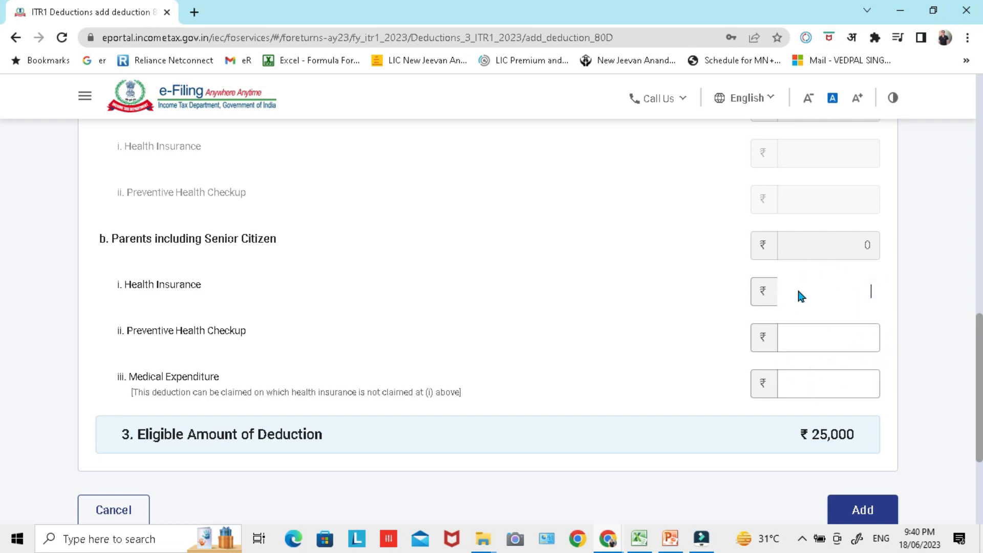
{"action": "left_click", "coordinate": [835, 385]}
- Enter 25,000 for Health Insurance and 25,000 for Medical Expenditure under Parents including Senior Citizen
{"action": "left_click", "coordinate": [824, 284]}
{"action": "type", "text": "25,0"}
{"action": "type", "text": "000"}
{"action": "left_click", "coordinate": [640, 306]}
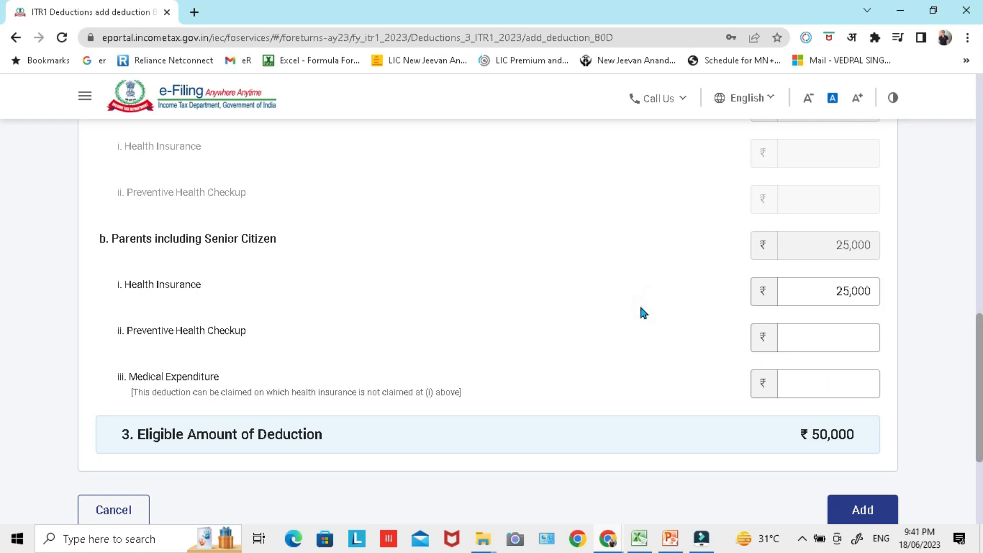
{"action": "left_click", "coordinate": [822, 384]}
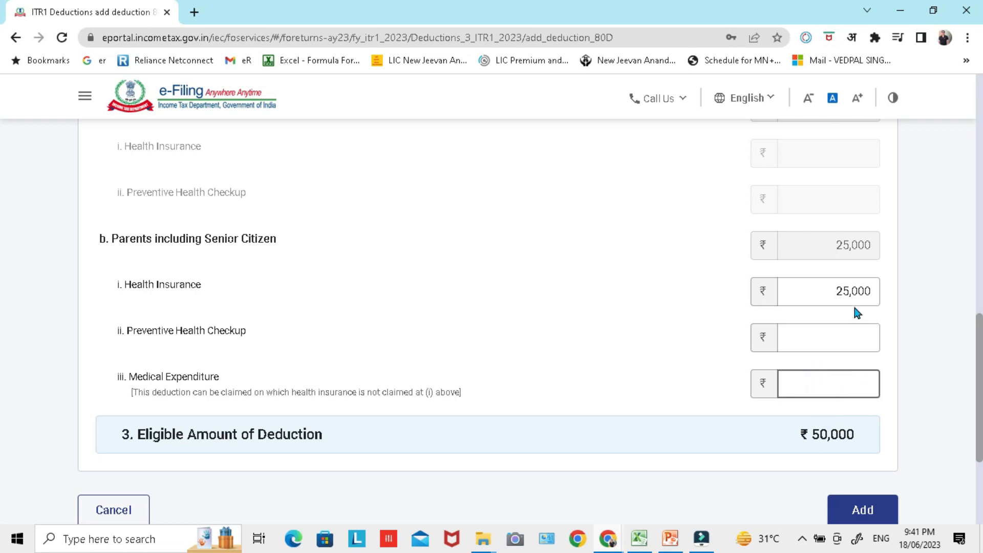
{"action": "double_click", "coordinate": [834, 291]}
{"action": "left_click", "coordinate": [861, 383]}
{"action": "type", "text": "25,000"}
{"action": "left_click", "coordinate": [685, 336]}
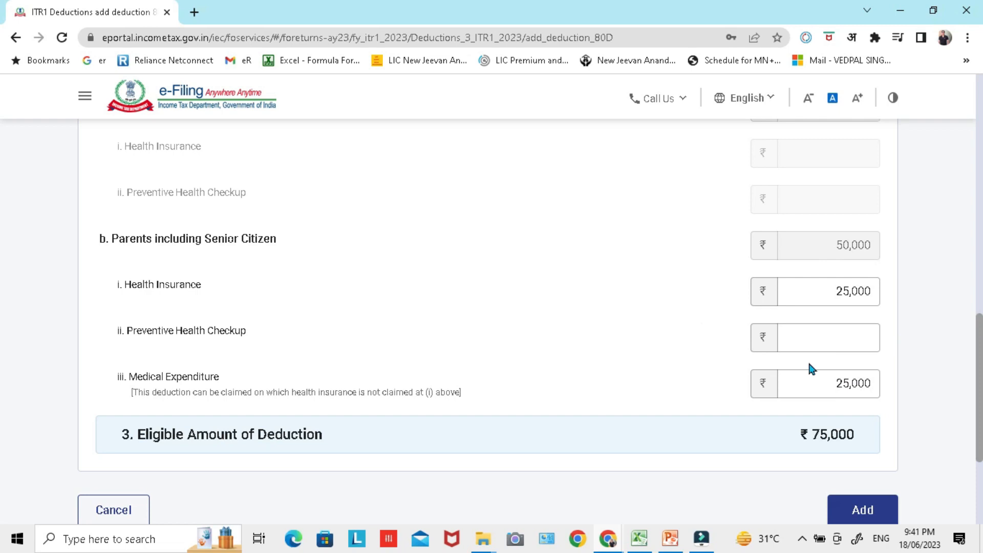
- Review the 80D form's amounts for self, family and parents, the Eligible Amount of Deduction, and the senior citizen answer options
{"action": "left_click_drag", "start_coordinate": [979, 392], "coordinate": [979, 161]}
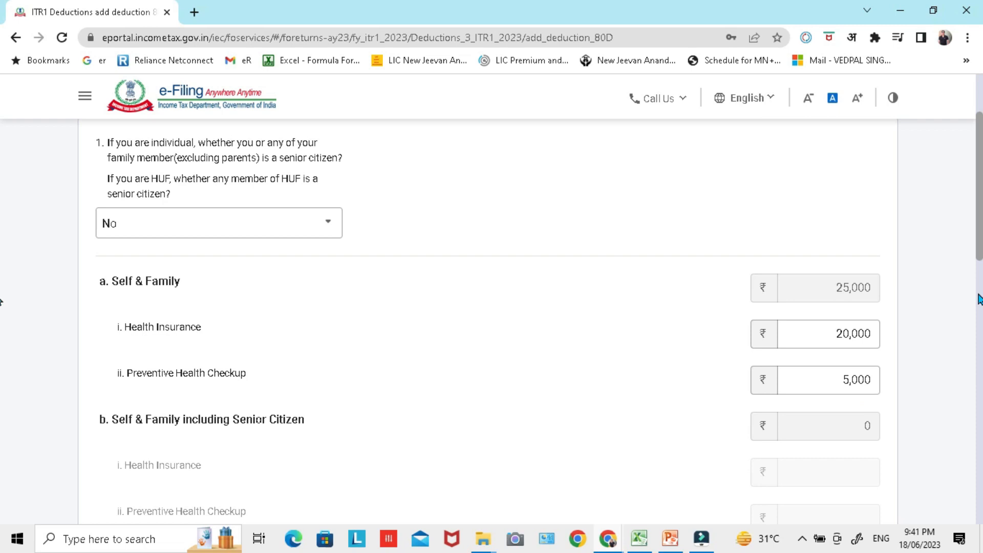
{"action": "left_click_drag", "start_coordinate": [979, 239], "coordinate": [978, 435]}
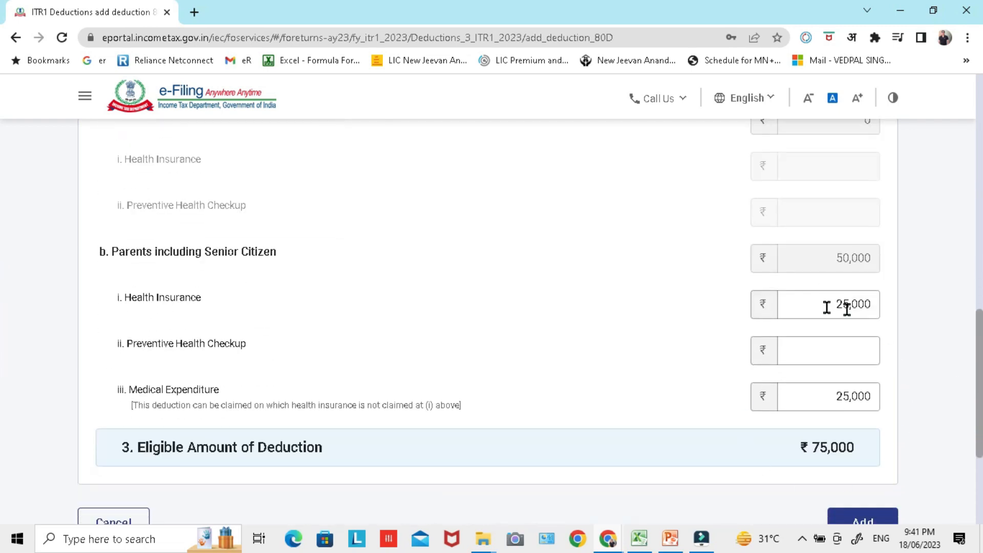
{"action": "scroll", "coordinate": [849, 344], "scroll_direction": "down", "scroll_amount": 1}
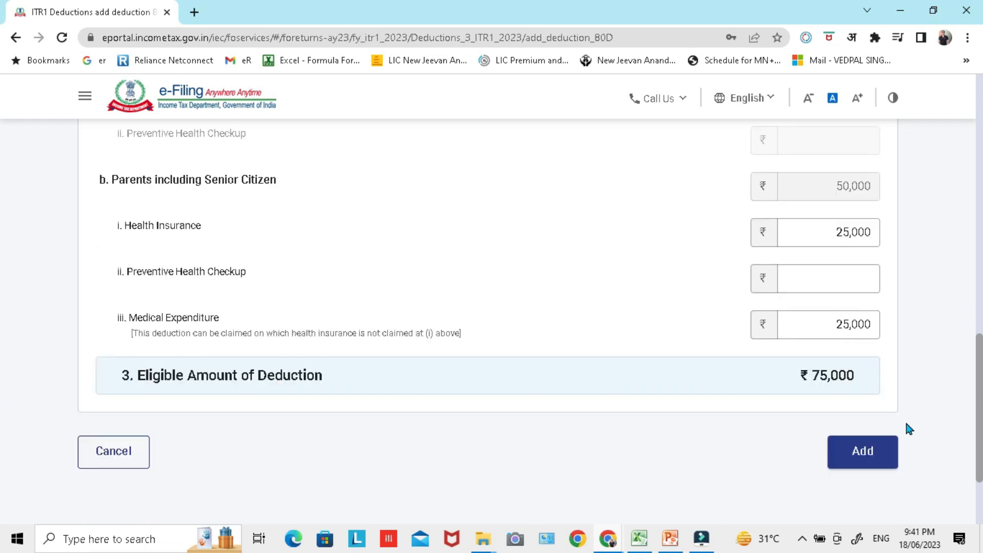
{"action": "left_click_drag", "start_coordinate": [816, 379], "coordinate": [850, 381]}
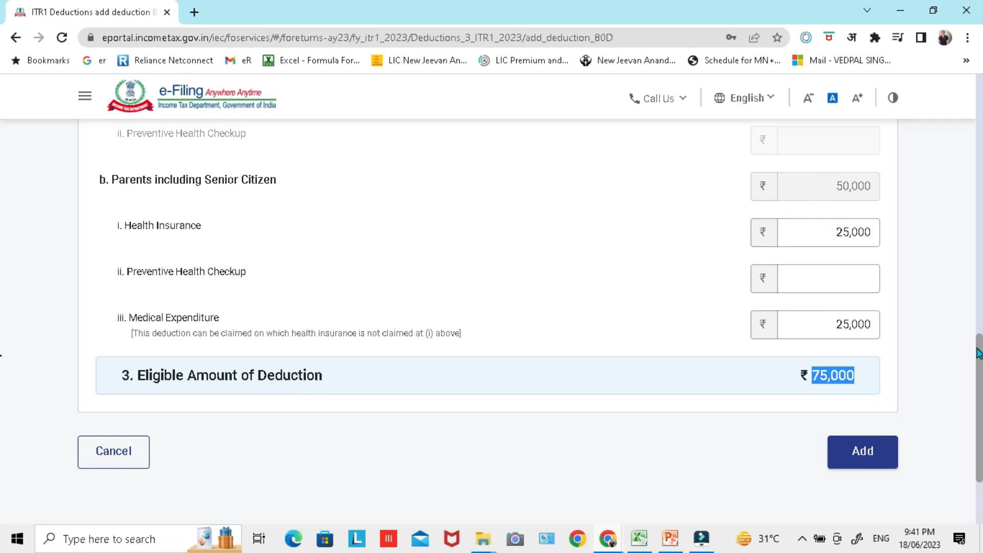
{"action": "scroll", "coordinate": [2, 287], "scroll_direction": "up", "scroll_amount": 8}
{"action": "scroll", "coordinate": [1, 122], "scroll_direction": "up", "scroll_amount": 1}
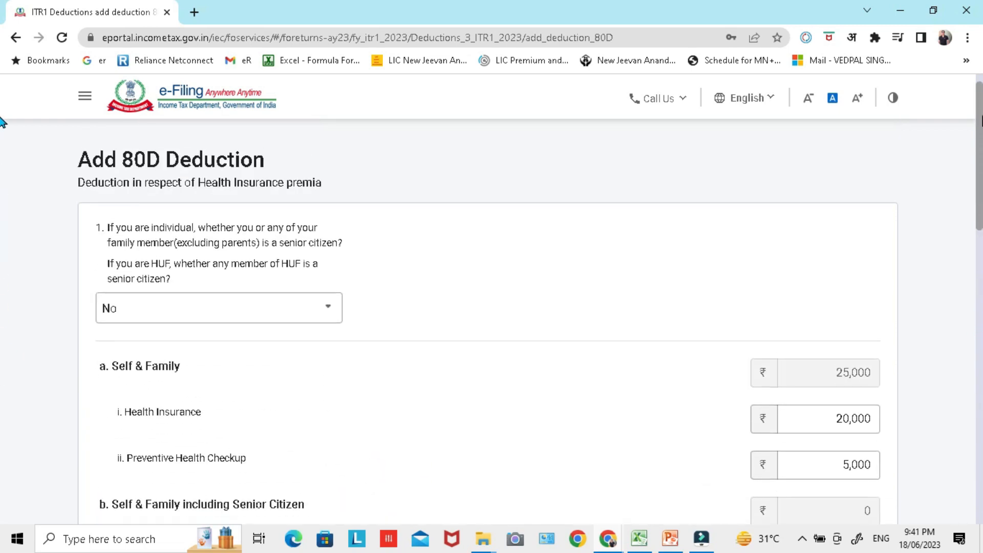
{"action": "left_click", "coordinate": [283, 304]}
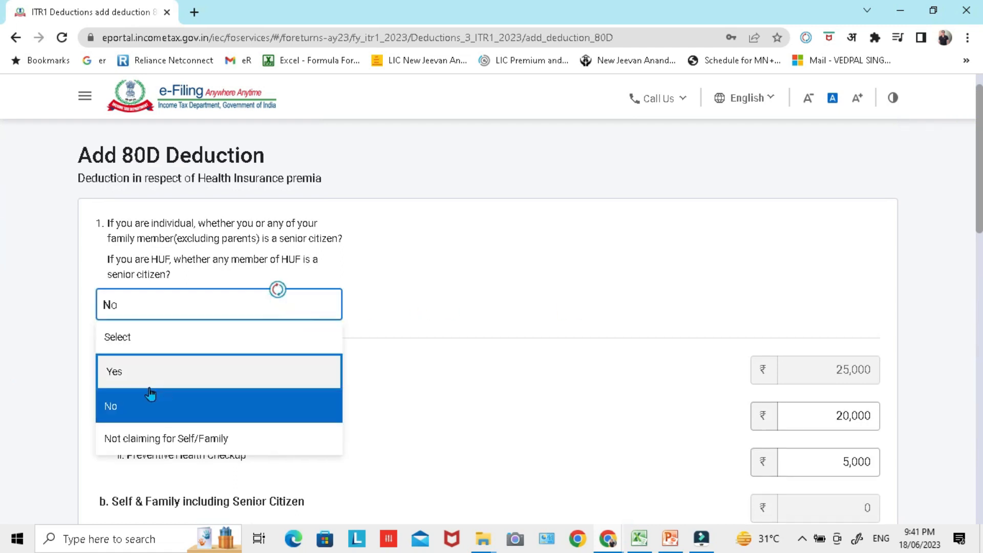
{"action": "left_click", "coordinate": [489, 303]}
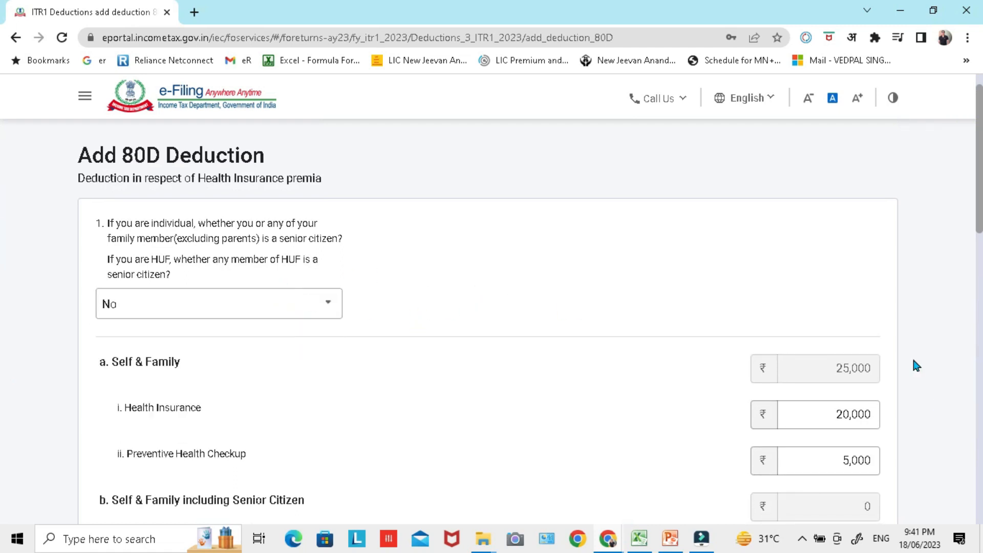
{"action": "scroll", "coordinate": [2, 212], "scroll_direction": "down", "scroll_amount": 1}
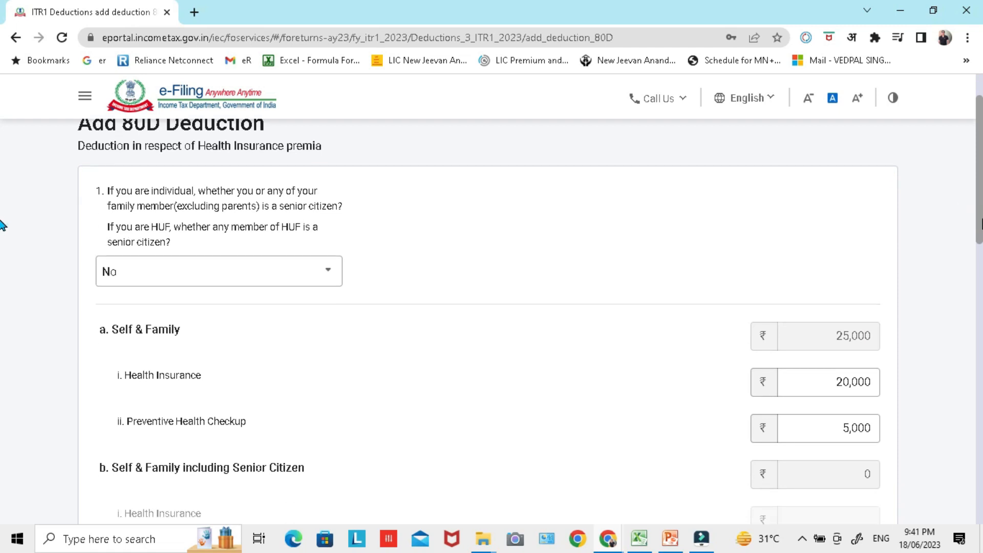
{"action": "scroll", "coordinate": [1, 225], "scroll_direction": "down", "scroll_amount": 2}
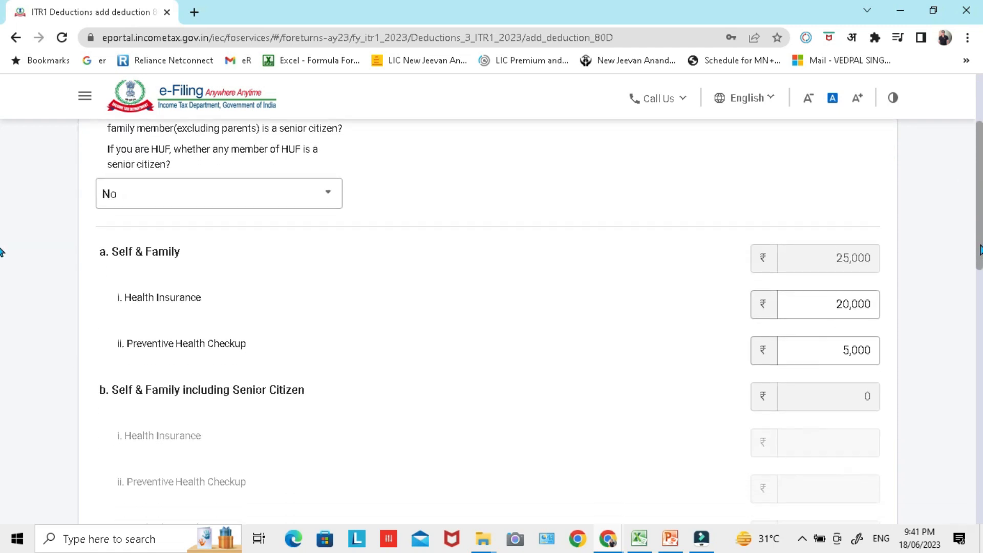
{"action": "scroll", "coordinate": [1, 252], "scroll_direction": "down", "scroll_amount": 10}
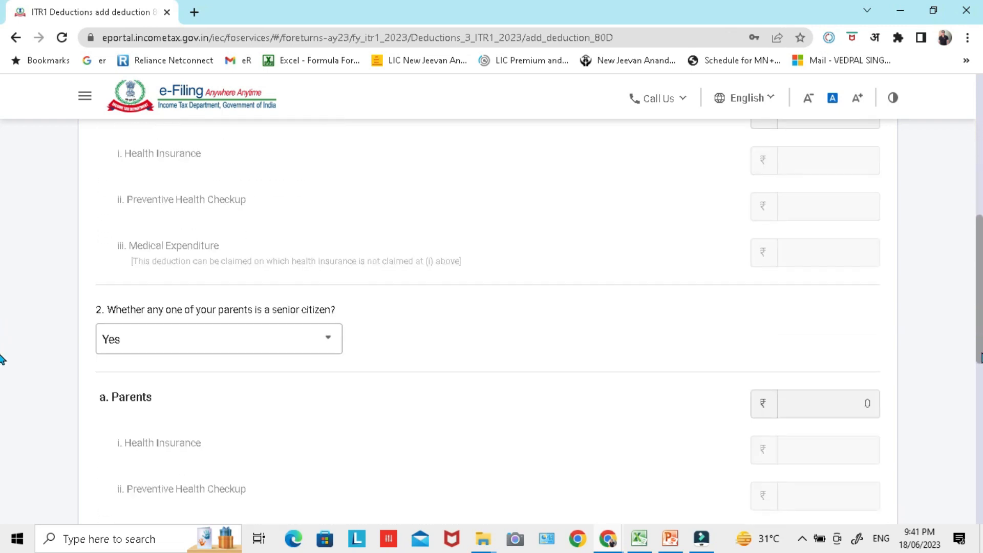
- Submit the completed 80D form to add the health insurance deduction to the return
{"action": "scroll", "coordinate": [1, 436], "scroll_direction": "down", "scroll_amount": 3}
{"action": "left_click", "coordinate": [873, 446]}
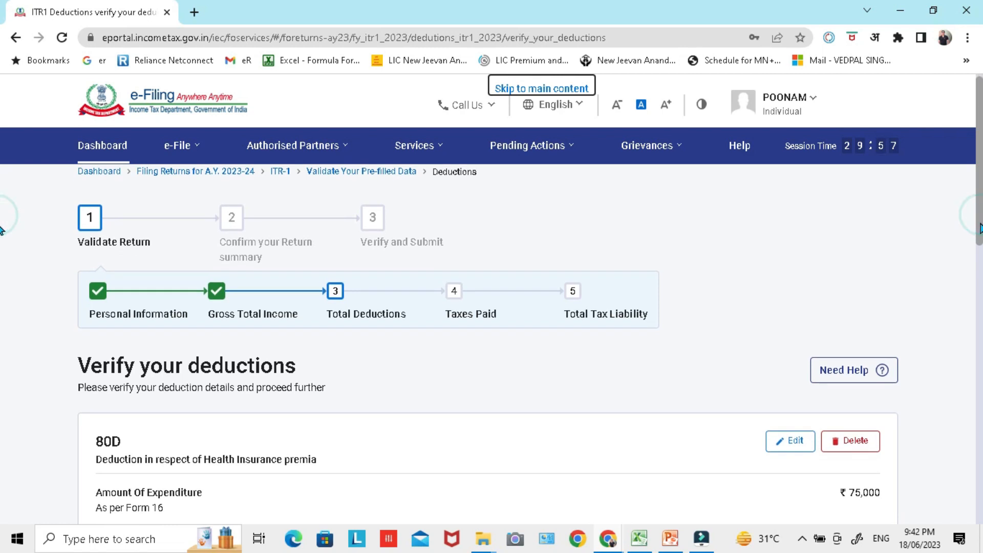
- Compare the Amount Of Expenditure with the amount eligible for deduction under section 80D on the deductions verification page
{"action": "scroll", "coordinate": [2, 265], "scroll_direction": "down", "scroll_amount": 2}
{"action": "scroll", "coordinate": [2, 265], "scroll_direction": "down", "scroll_amount": 3}
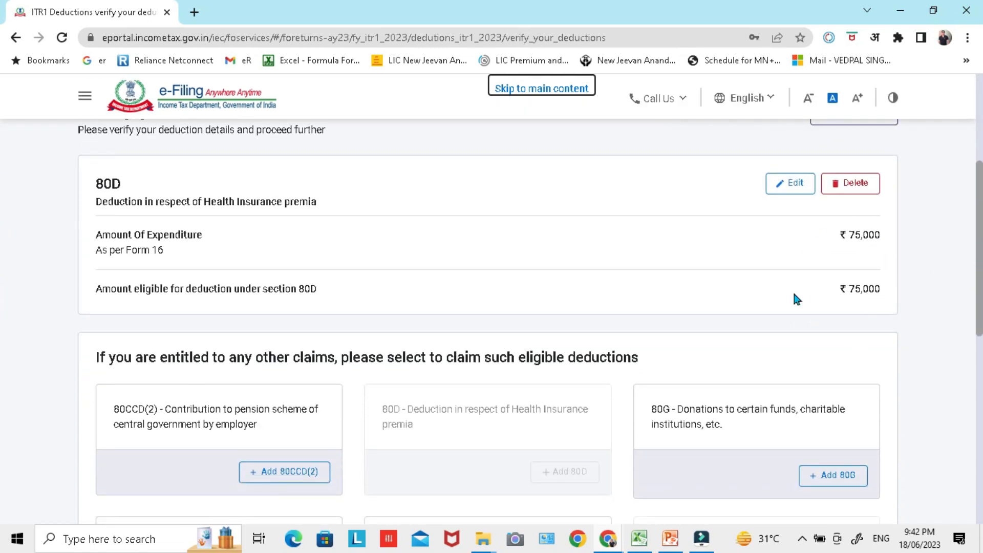
{"action": "left_click_drag", "start_coordinate": [110, 291], "coordinate": [881, 289]}
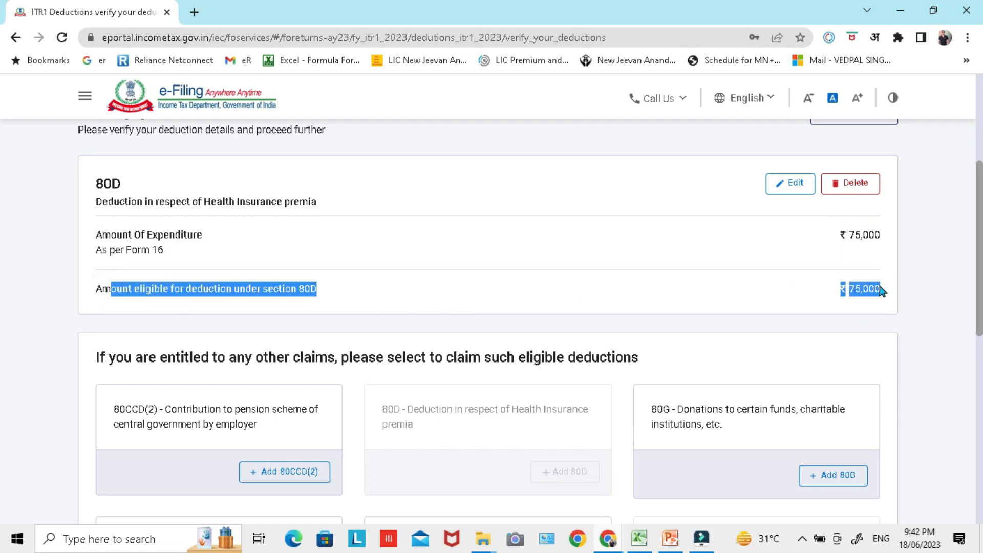
{"action": "left_click_drag", "start_coordinate": [111, 235], "coordinate": [875, 237]}
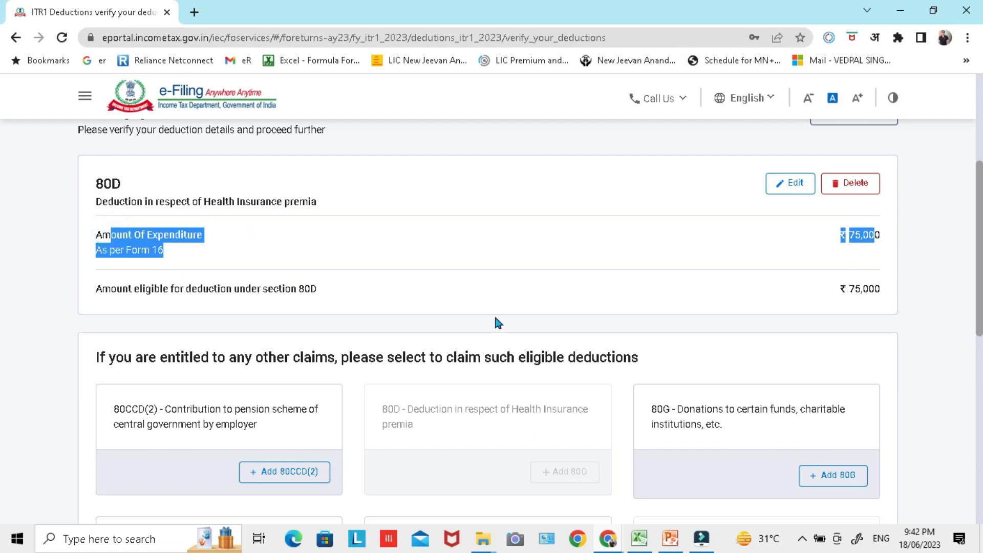
{"action": "left_click", "coordinate": [160, 287]}
{"action": "left_click_drag", "start_coordinate": [97, 288], "coordinate": [919, 305]}
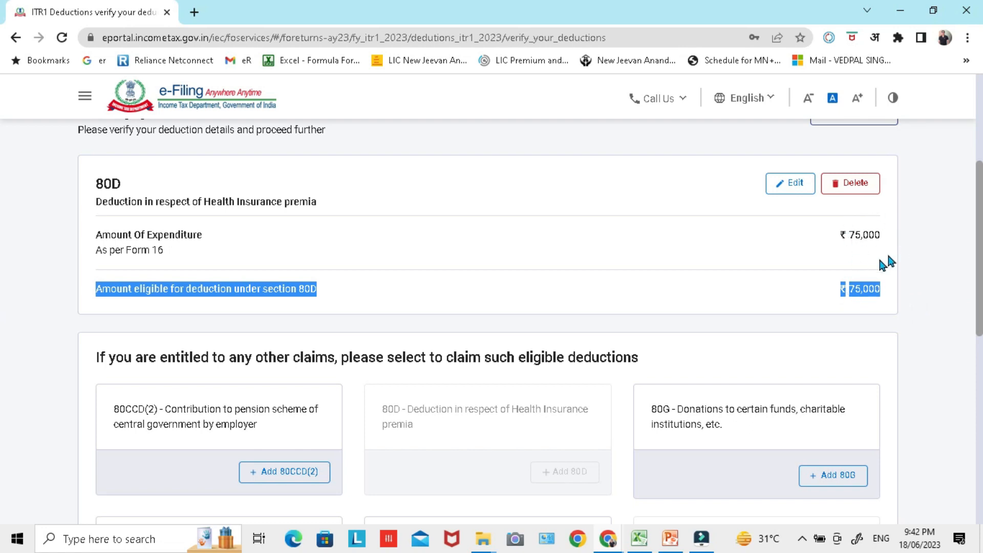
{"action": "left_click", "coordinate": [832, 296]}
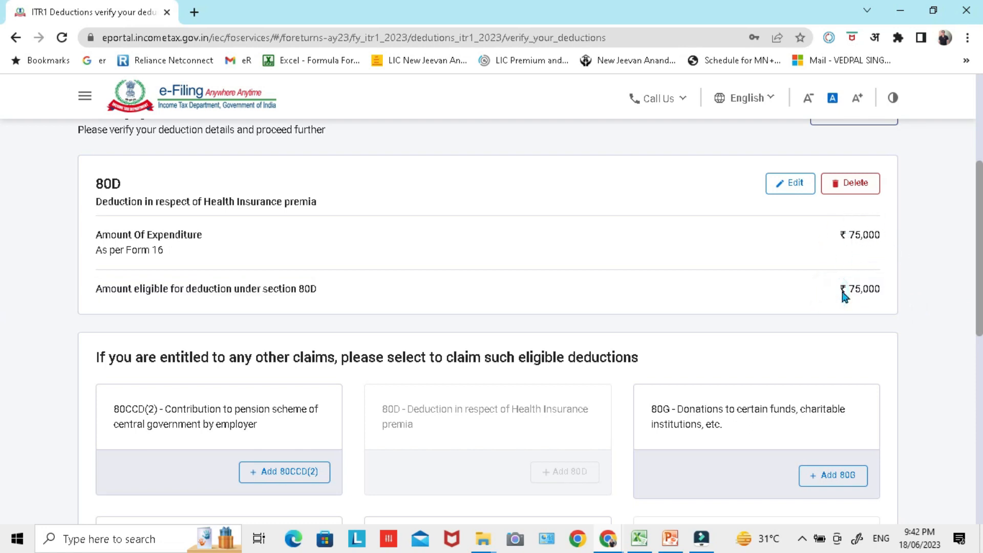
- Confirm the verified deductions and check the Total Deductions entry in the Return Summary
{"action": "left_click_drag", "start_coordinate": [979, 293], "coordinate": [979, 453]}
{"action": "left_click", "coordinate": [876, 479]}
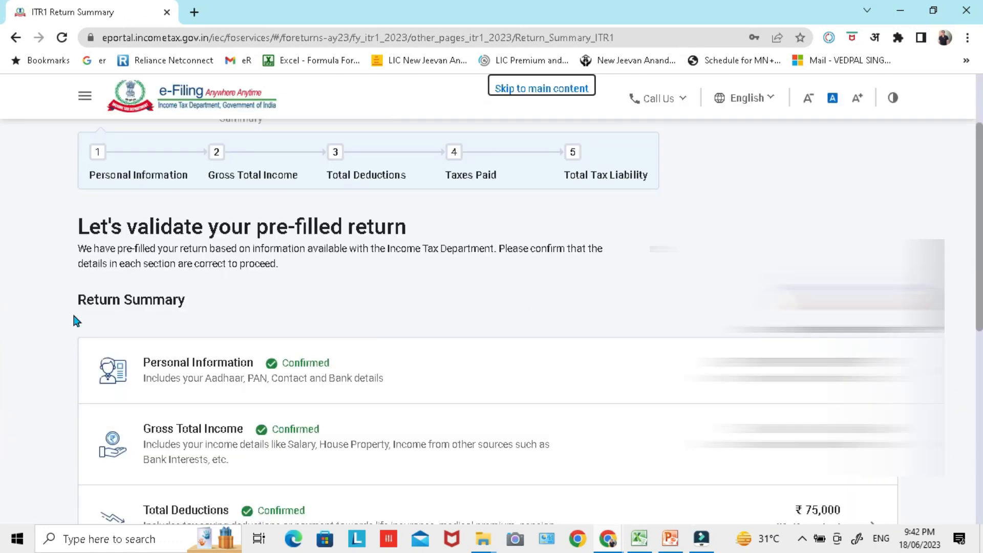
{"action": "left_click_drag", "start_coordinate": [980, 286], "coordinate": [980, 305]}
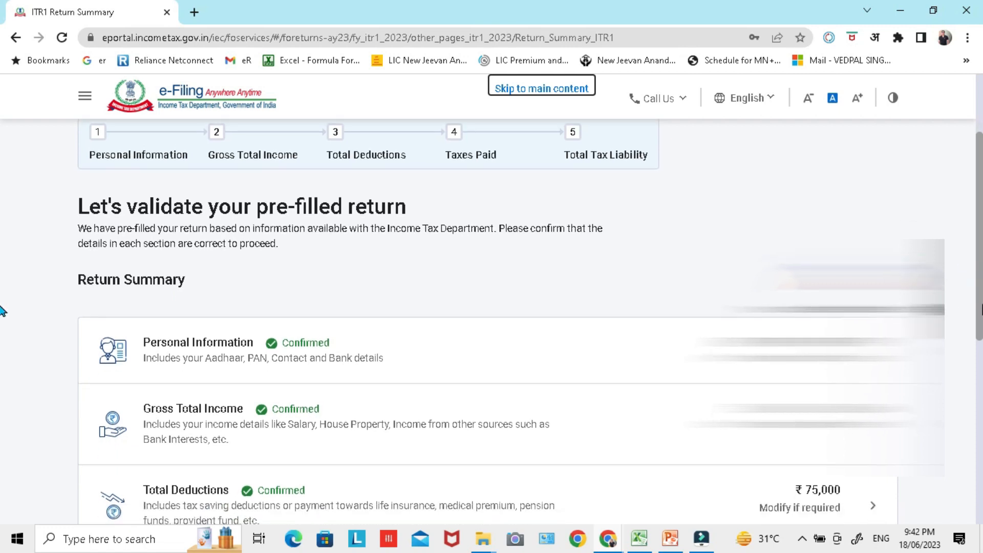
{"action": "scroll", "coordinate": [3, 311], "scroll_direction": "down", "scroll_amount": 3}
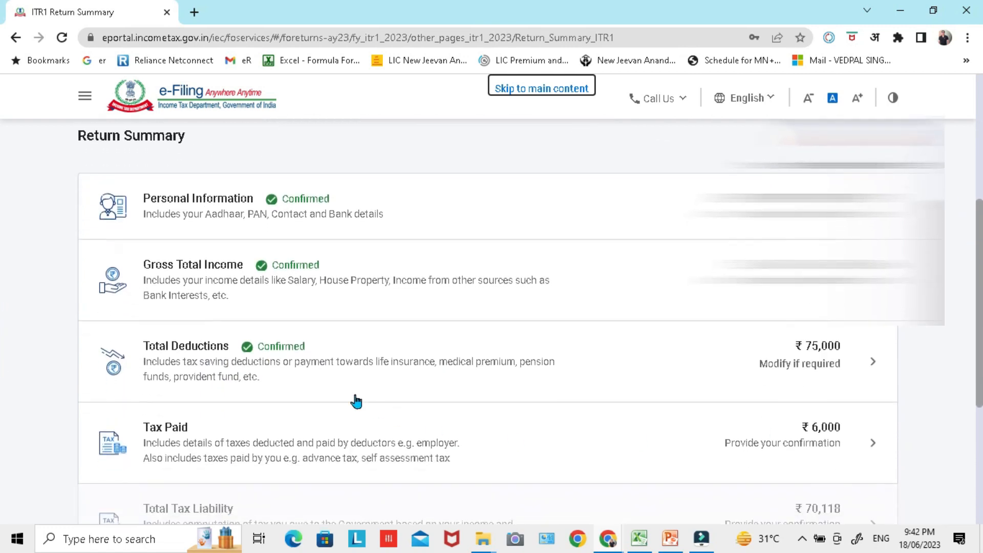